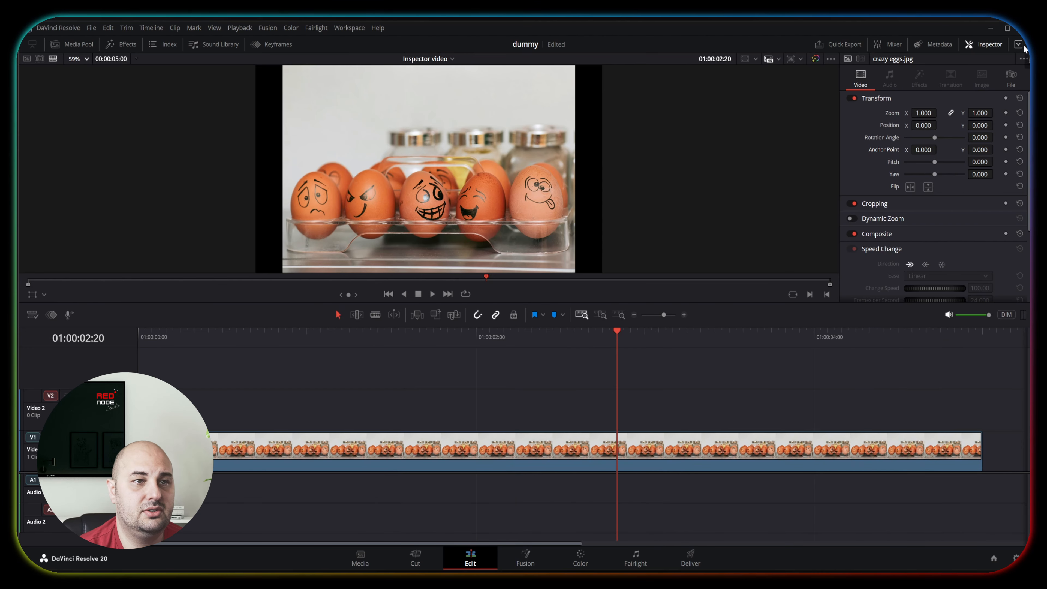
# Expand the Inspector to full height so that all of its video settings fit.
pyautogui.click(1020, 46)
pyautogui.click(1020, 46)
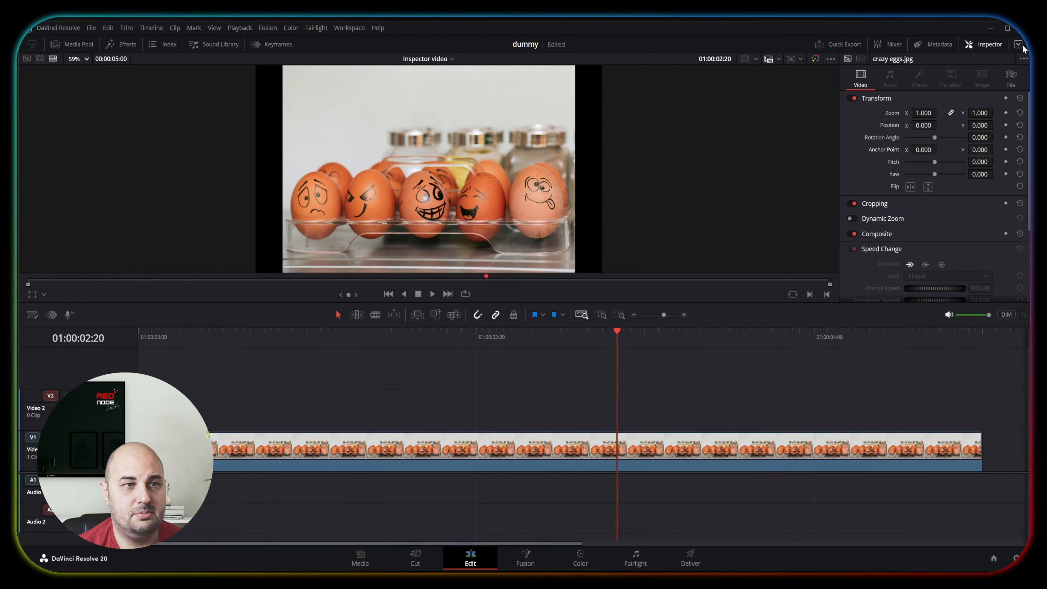
pyautogui.click(1021, 46)
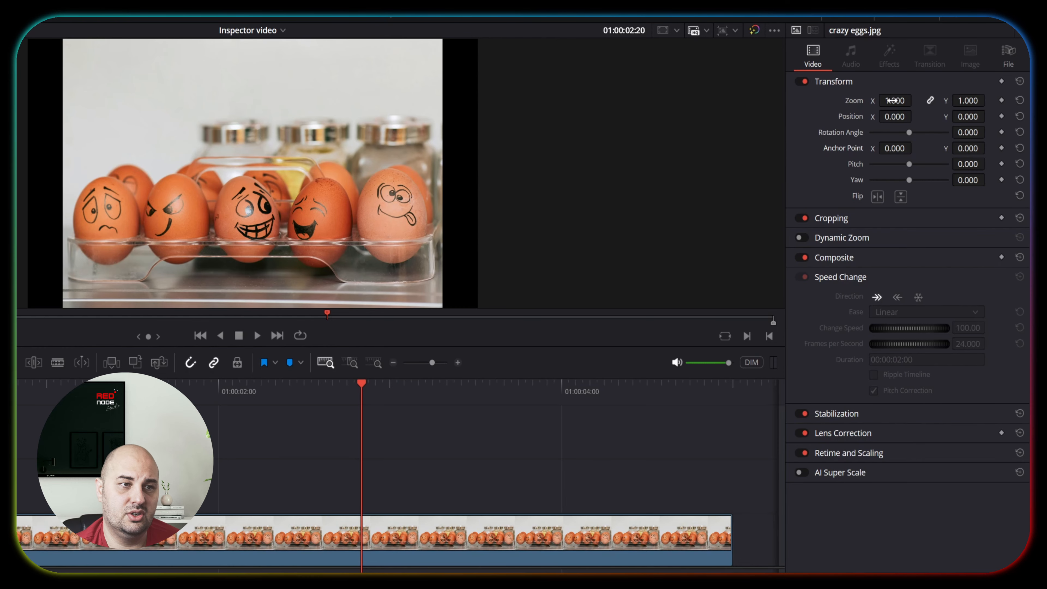
# Try scaling the clip with linked zoom values of 0.660 and 1.390, resetting the zoom after each.
pyautogui.moveTo(923, 113); pyautogui.dragTo(866, 101)
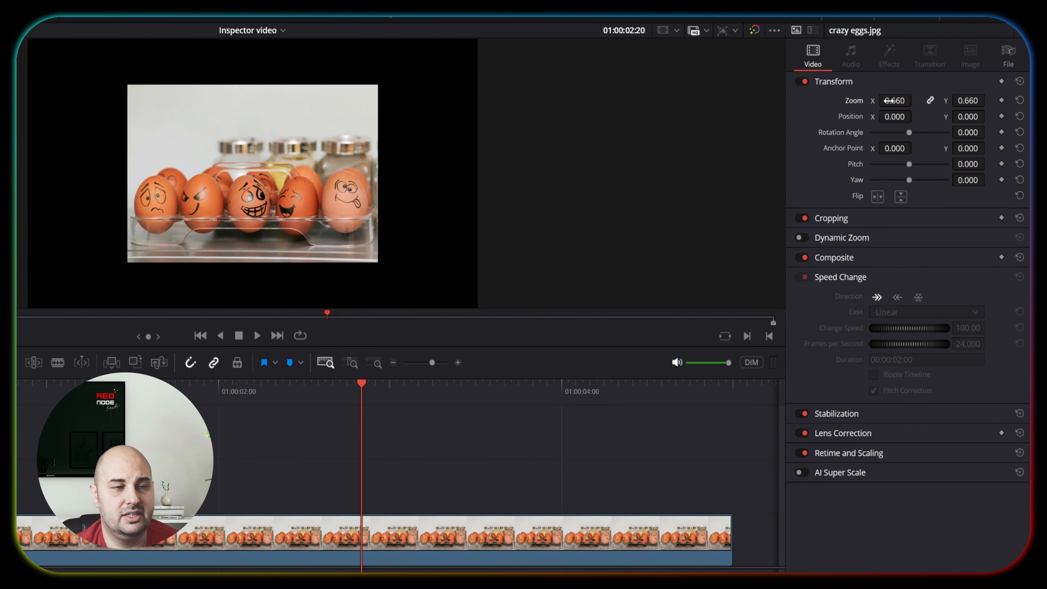
pyautogui.doubleClick(858, 102)
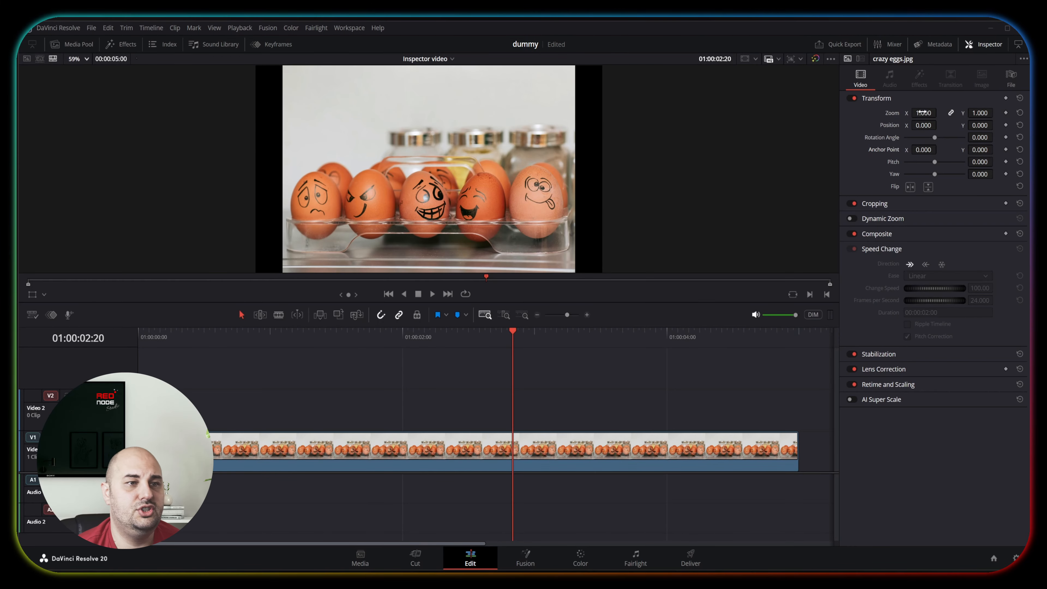
pyautogui.moveTo(923, 112); pyautogui.dragTo(939, 112)
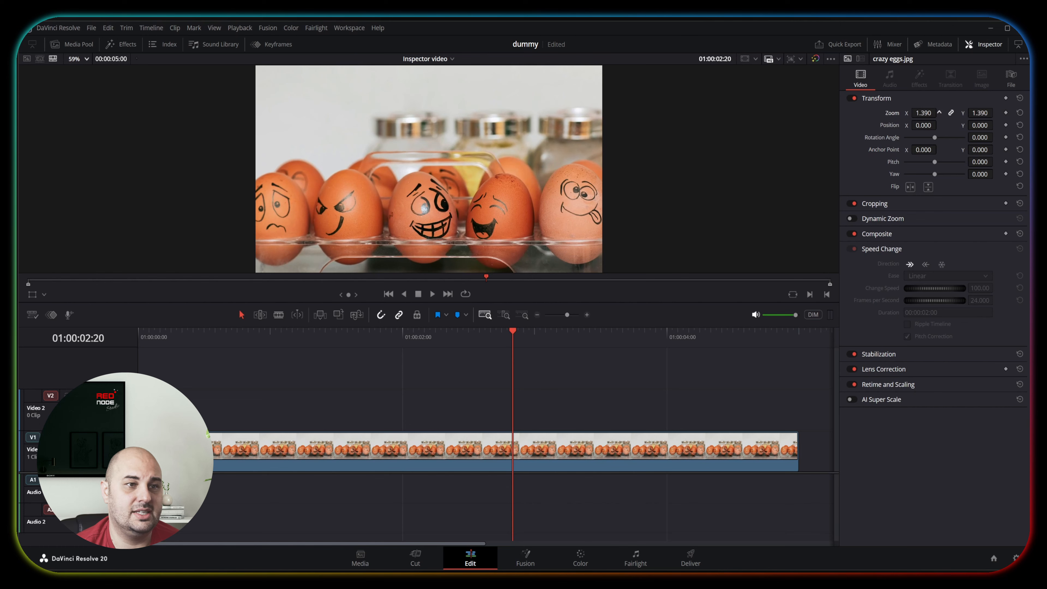
pyautogui.moveTo(938, 112); pyautogui.dragTo(939, 112)
pyautogui.doubleClick(898, 113)
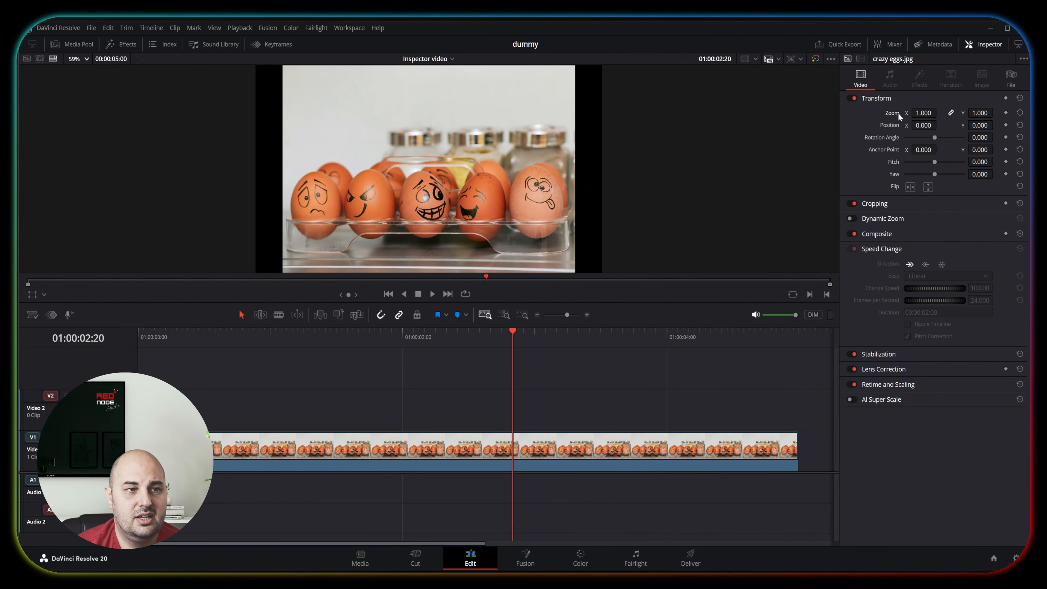
# Unlink the zoom axes and try scaling the clip to 1.850 in X and 1.660 in Y.
pyautogui.click(949, 112)
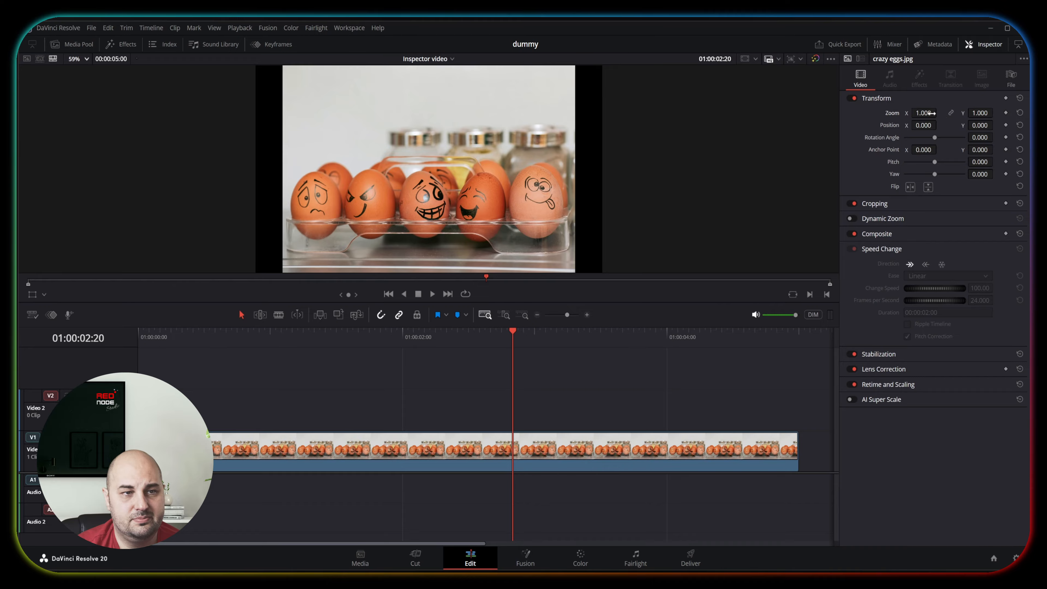
pyautogui.moveTo(923, 112)
pyautogui.mouseDown()
pyautogui.moveTo(959, 115)
pyautogui.moveTo(925, 112)
pyautogui.mouseUp()
pyautogui.doubleClick(896, 113)
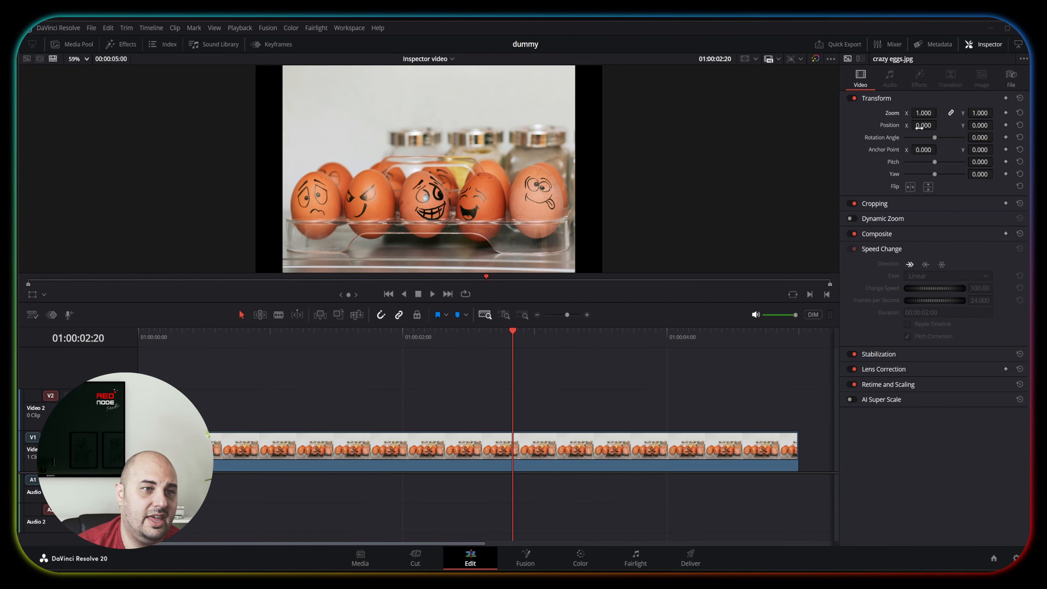
# Try shifting the clip's position and changing its rotation angle, then reset both values.
pyautogui.moveTo(918, 126); pyautogui.dragTo(995, 124)
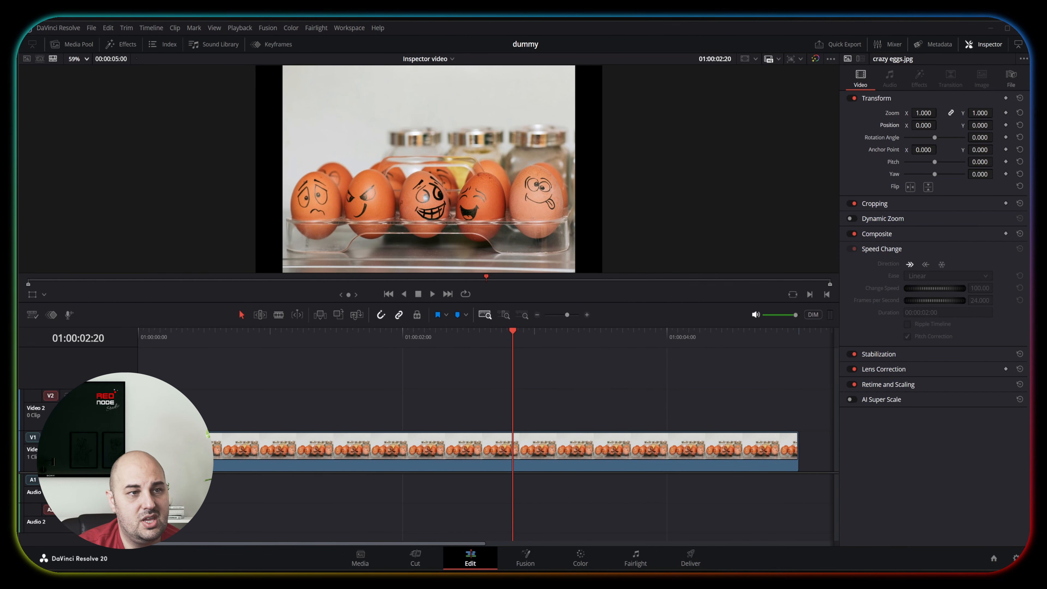
pyautogui.moveTo(934, 138); pyautogui.dragTo(934, 137)
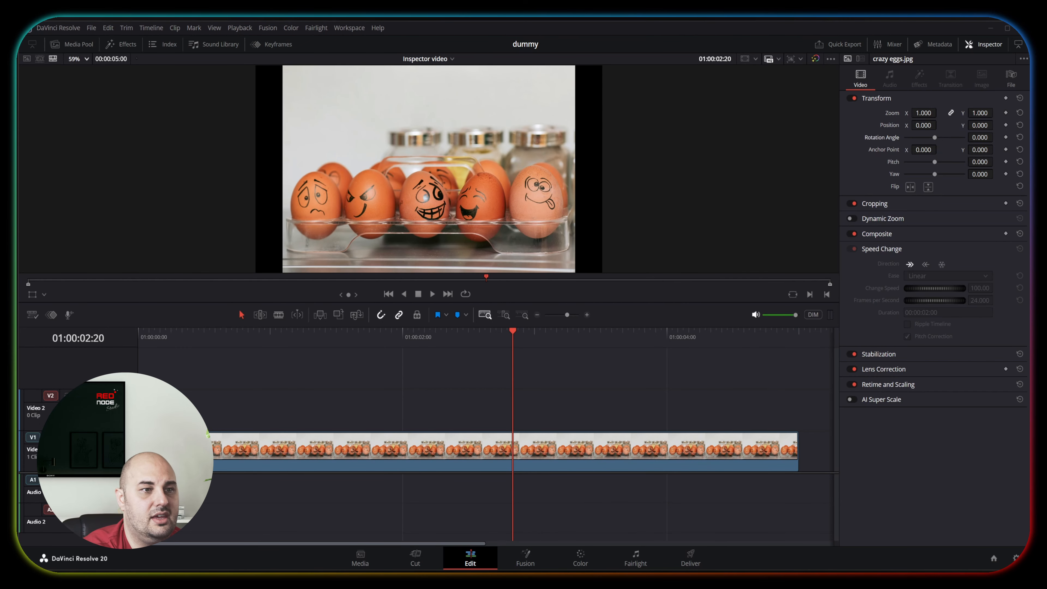
# Show the transform overlay in the viewer, try an anchor point X of -493, and test zoom and rotation around it.
pyautogui.click(34, 297)
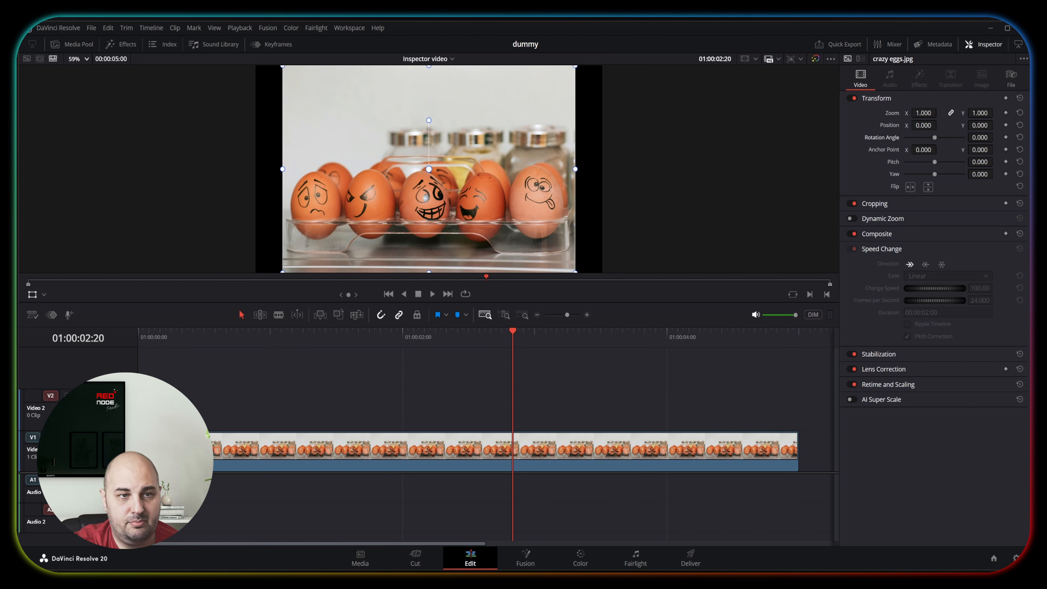
pyautogui.moveTo(939, 150)
pyautogui.mouseDown()
pyautogui.moveTo(923, 150)
pyautogui.moveTo(937, 149)
pyautogui.mouseUp()
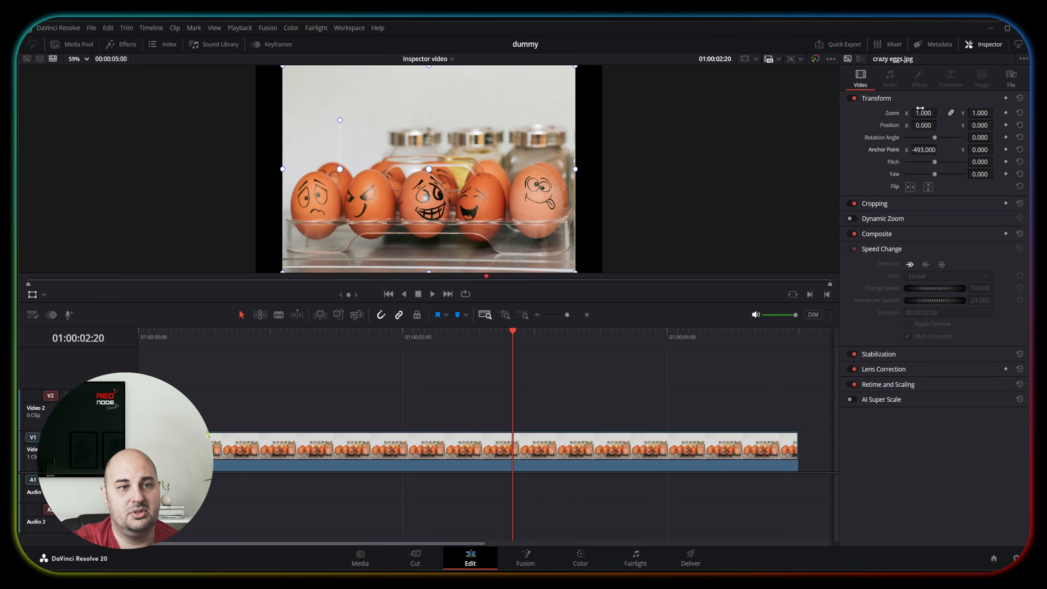
pyautogui.moveTo(923, 113); pyautogui.dragTo(988, 138)
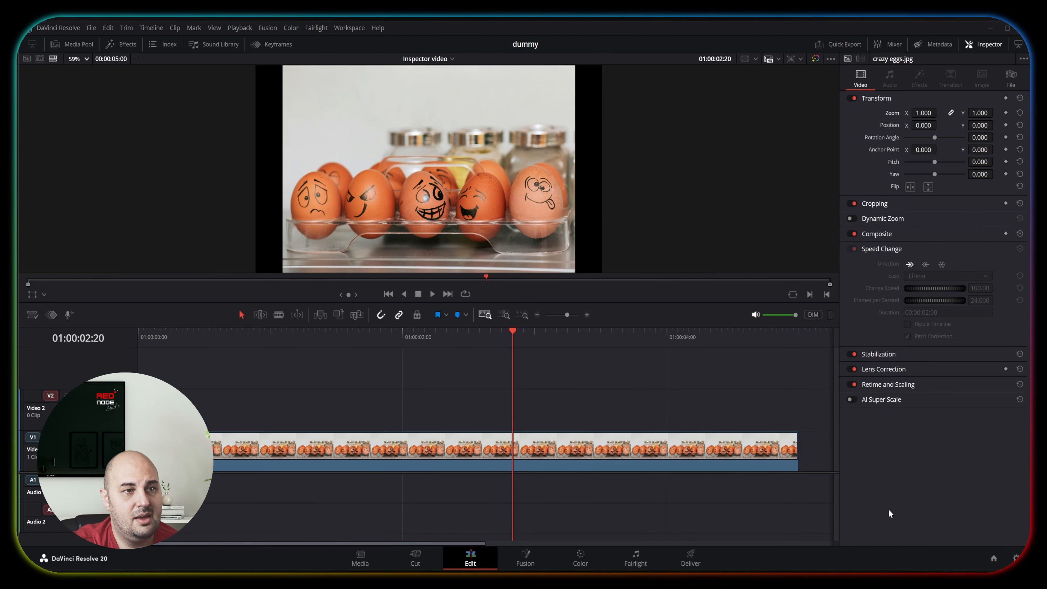
# Try tilting the clip with pitch and with a yaw of -0.767, resetting both values.
pyautogui.moveTo(934, 162); pyautogui.dragTo(918, 177)
pyautogui.doubleClick(926, 163)
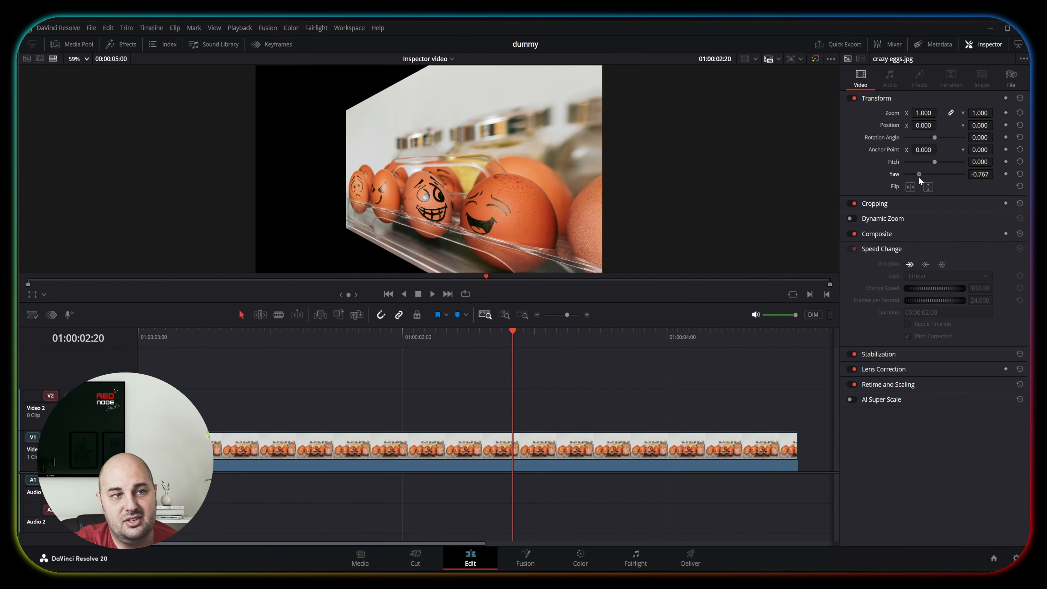
pyautogui.doubleClick(918, 177)
# Try flipping the clip horizontally and vertically, turning each flip off again.
pyautogui.click(911, 188)
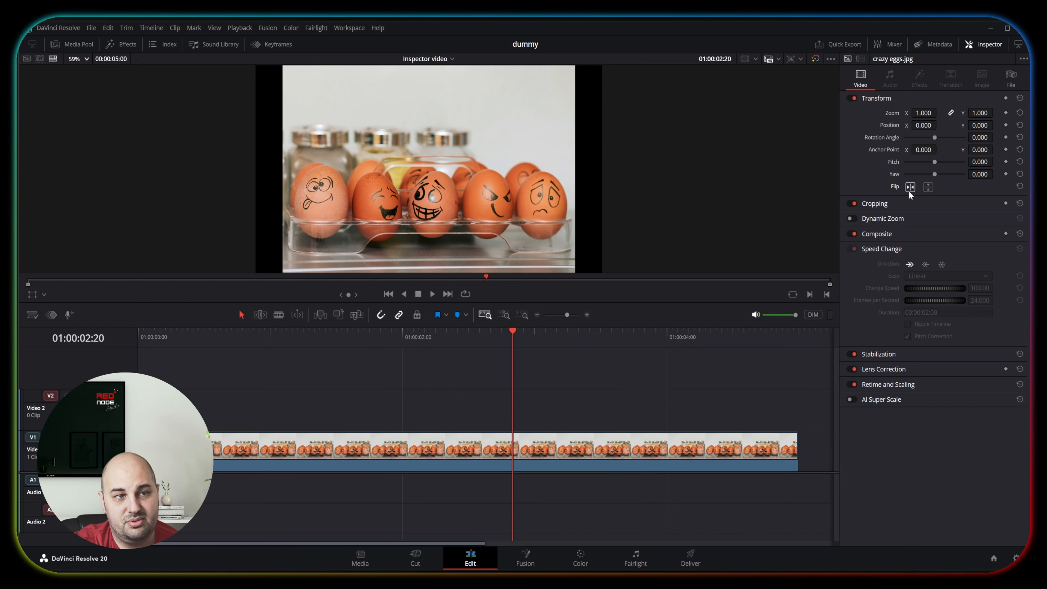
pyautogui.click(909, 191)
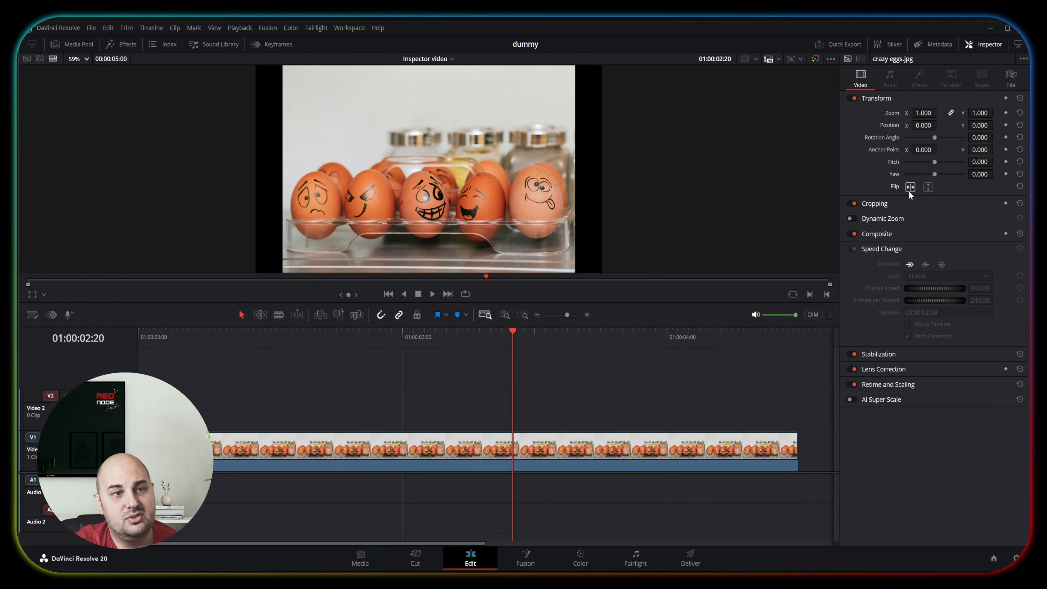
pyautogui.click(928, 187)
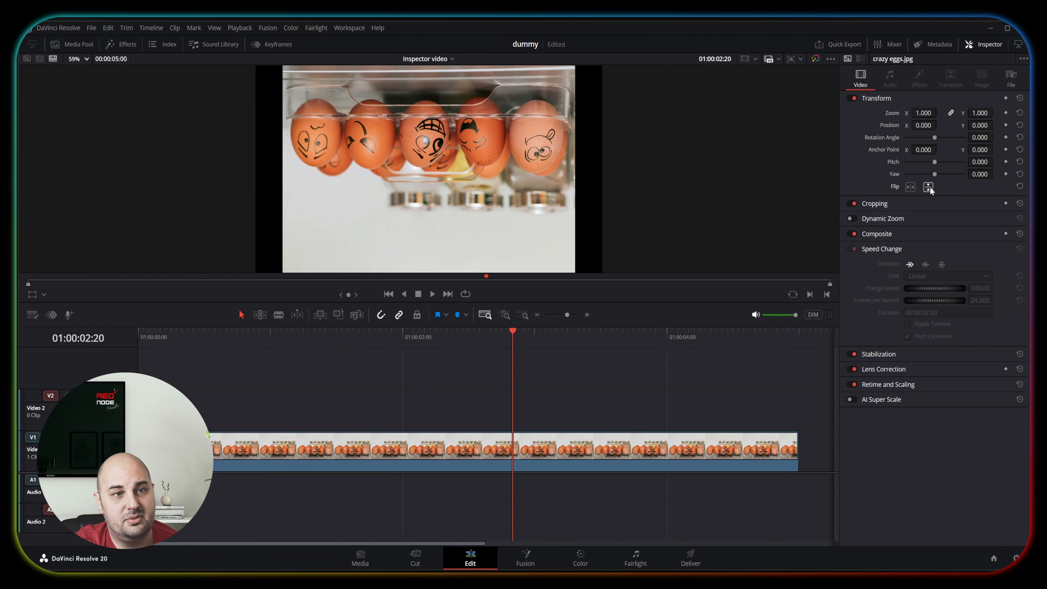
pyautogui.click(928, 187)
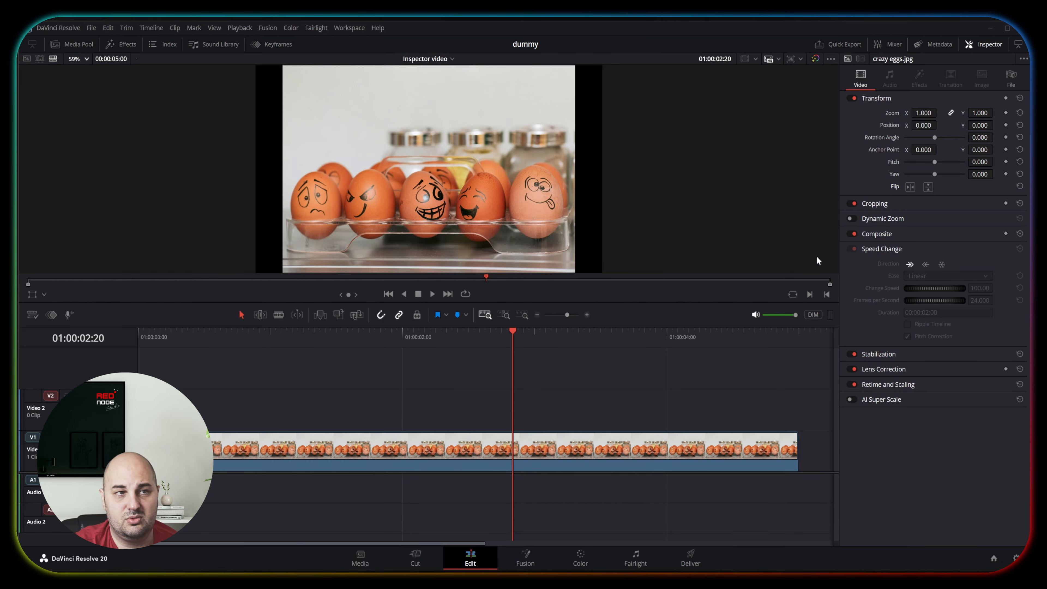
# Keyframe all Transform parameters at 01:00:02:20, then change zoom, X position, rotation angle and pitch at 01:00:03:19.
pyautogui.click(1005, 98)
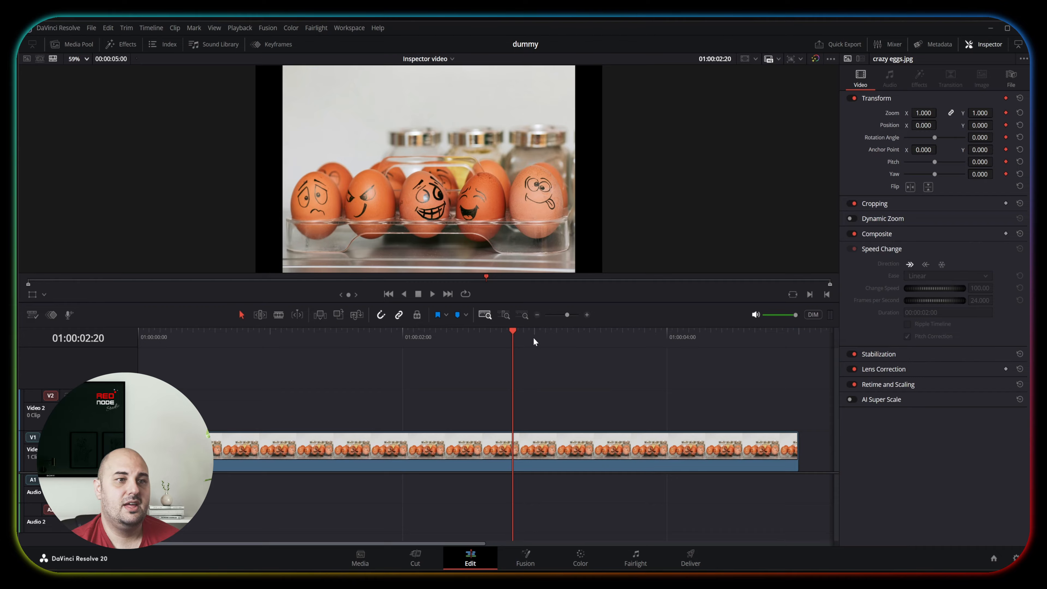
pyautogui.moveTo(534, 339); pyautogui.dragTo(638, 335)
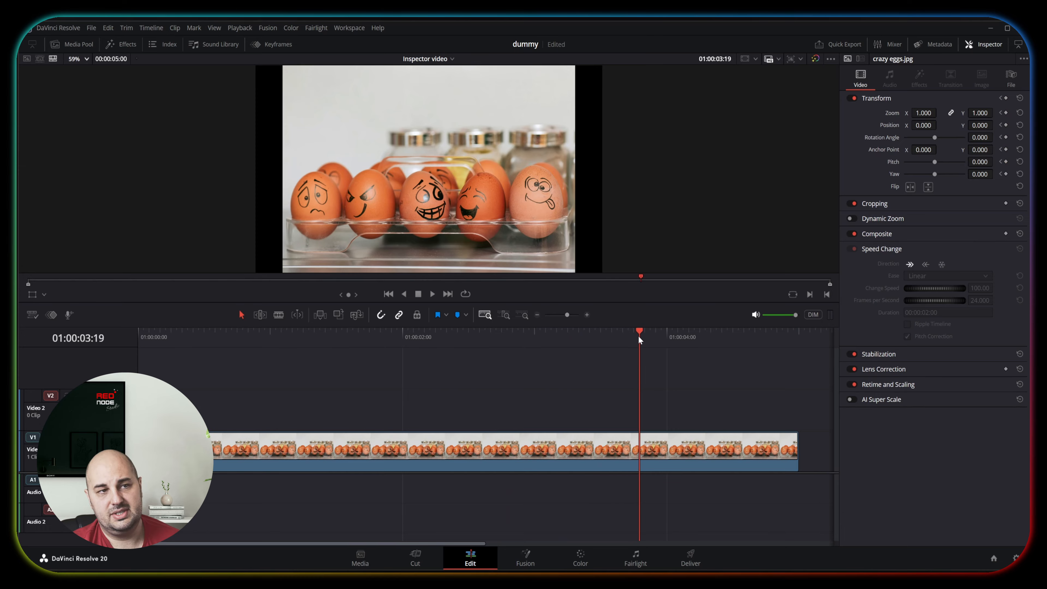
pyautogui.moveTo(926, 112); pyautogui.dragTo(982, 162)
# Play back the keyframed part of the clip to review the transform animation.
pyautogui.click(513, 368)
pyautogui.press('space')
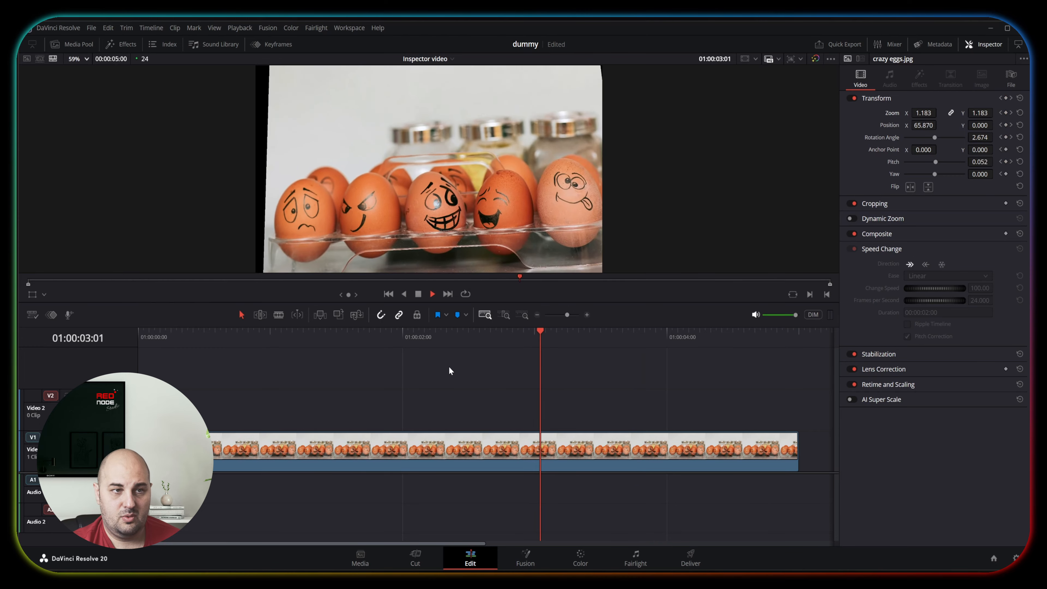
pyautogui.press('space')
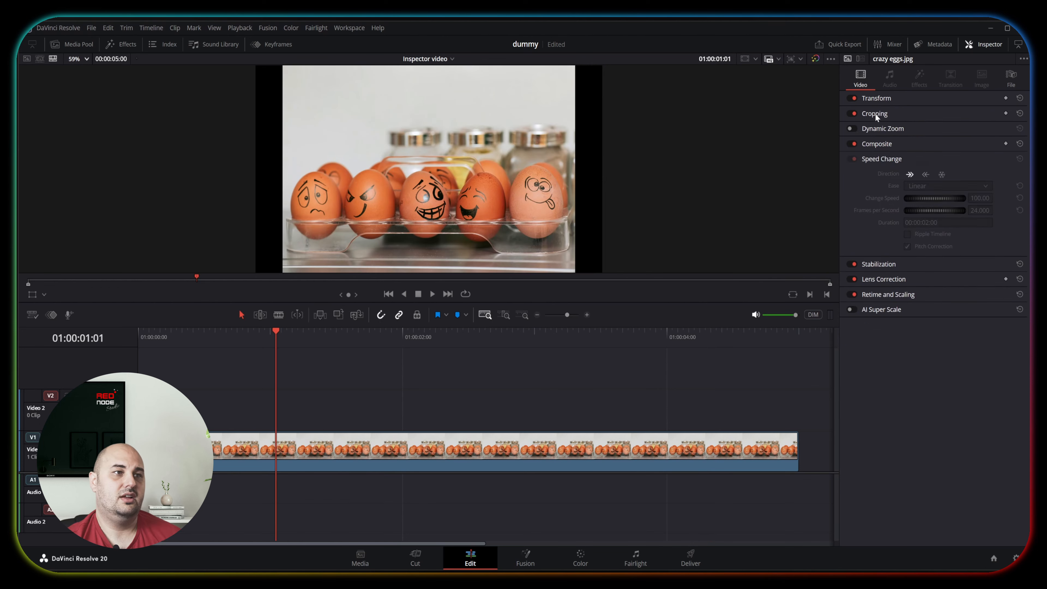
# Open the clip's Cropping settings.
pyautogui.click(875, 113)
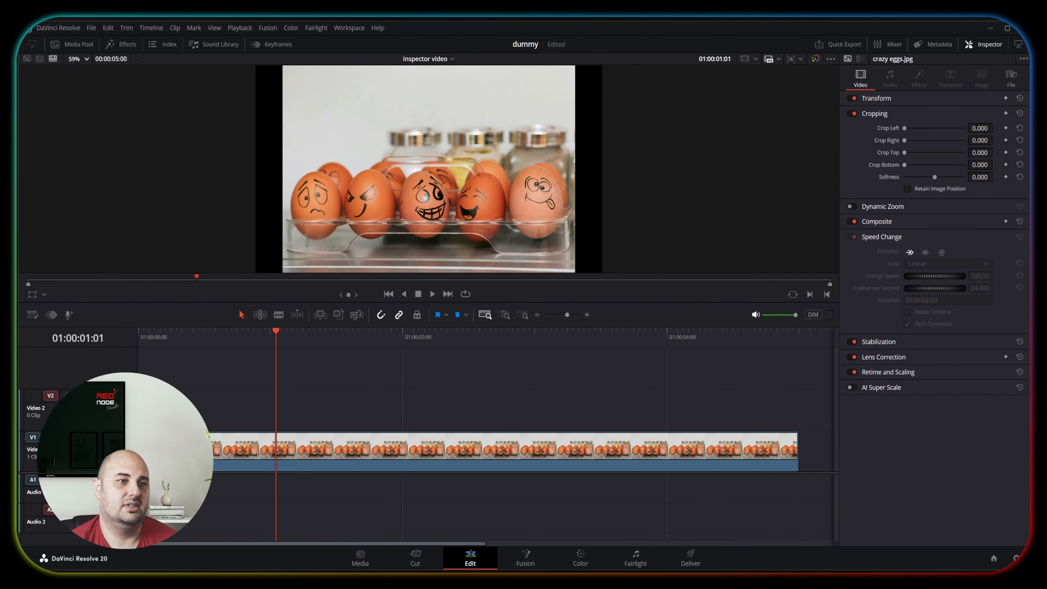
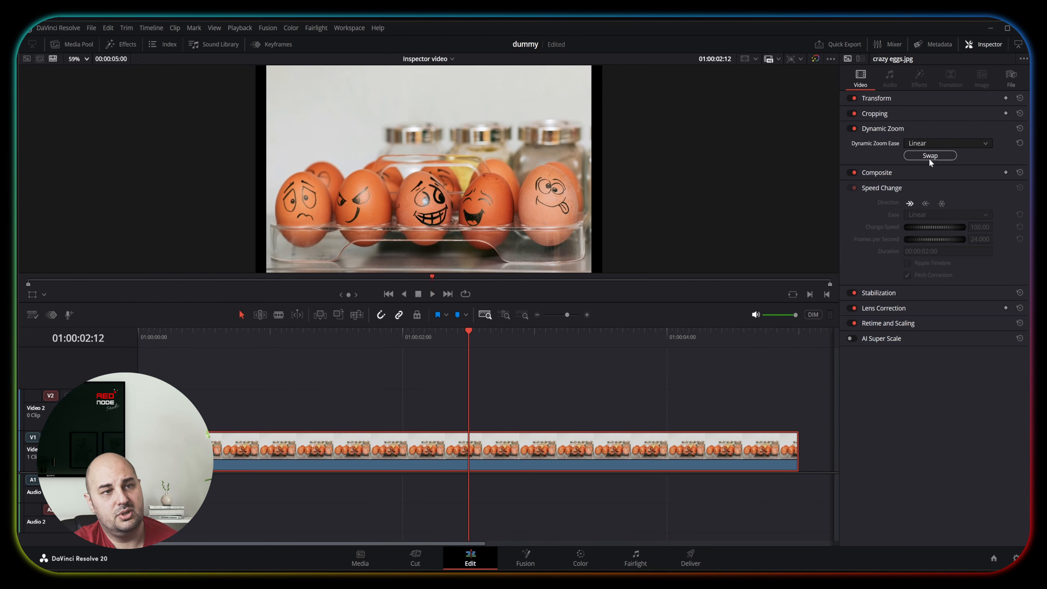
# Play the egg clip's Dynamic Zoom, swap its start and end, play it again and return the playhead to the start.
pyautogui.press('space')
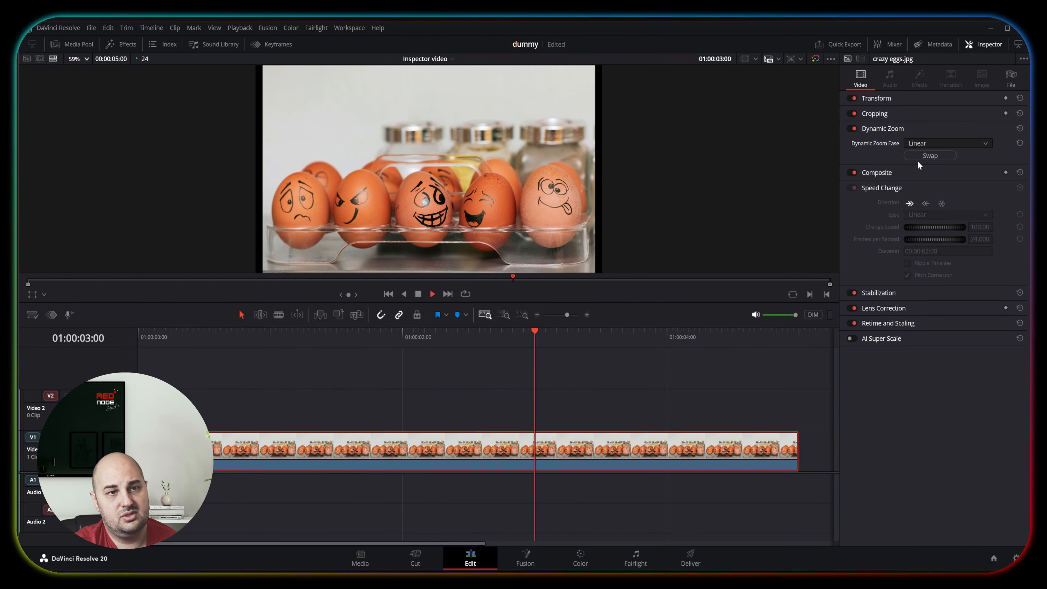
pyautogui.click(924, 156)
pyautogui.press('space')
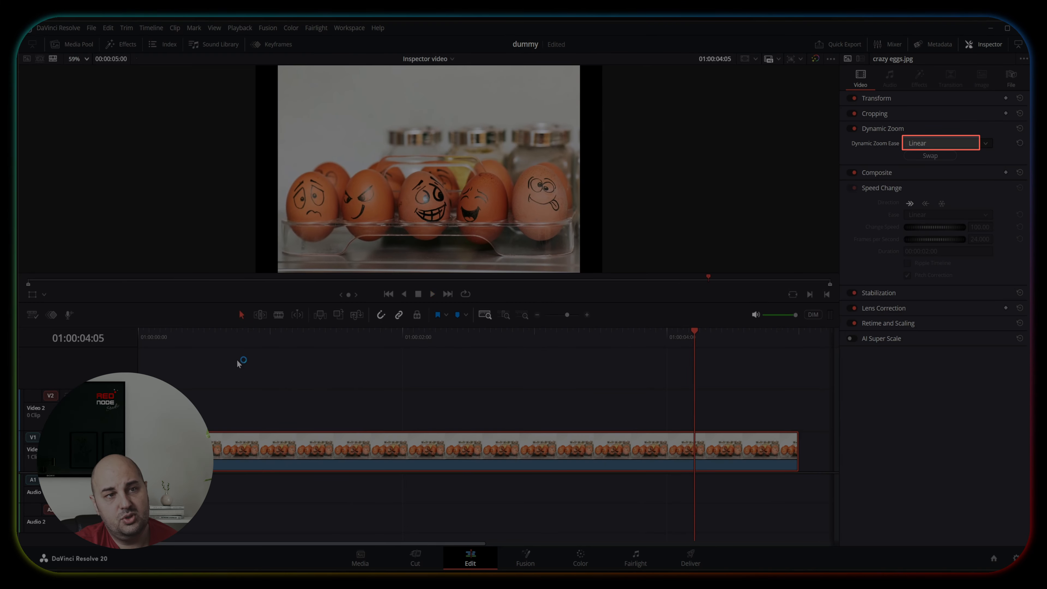
pyautogui.click(233, 358)
pyautogui.moveTo(198, 335); pyautogui.dragTo(138, 333)
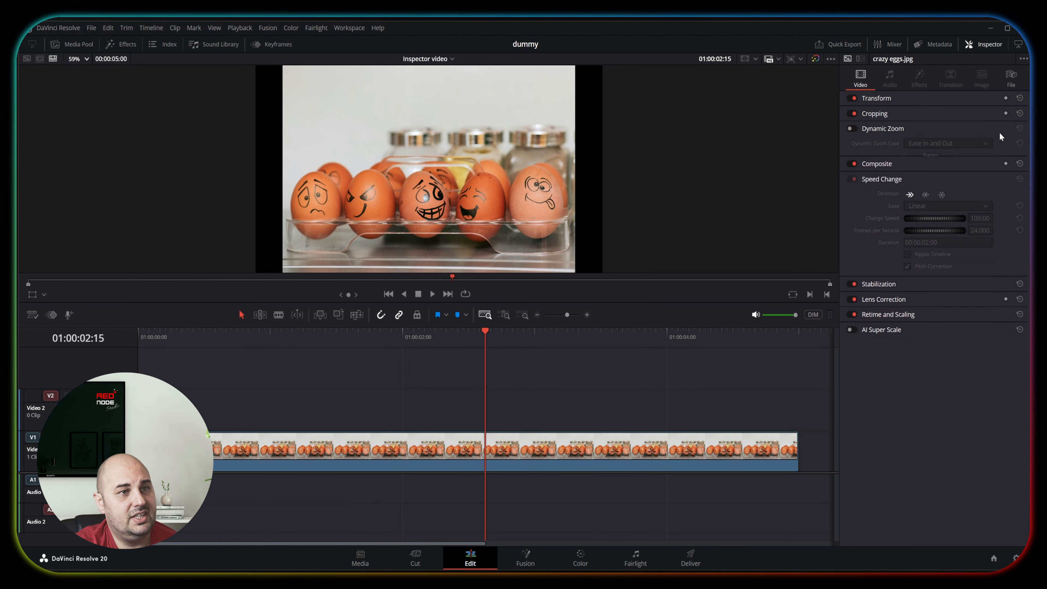
# Open the Composite settings and place Field with Plants.mp4 on Video 1 beneath the egg image, with the playhead at 01:00:00:14.
pyautogui.click(911, 127)
pyautogui.click(897, 144)
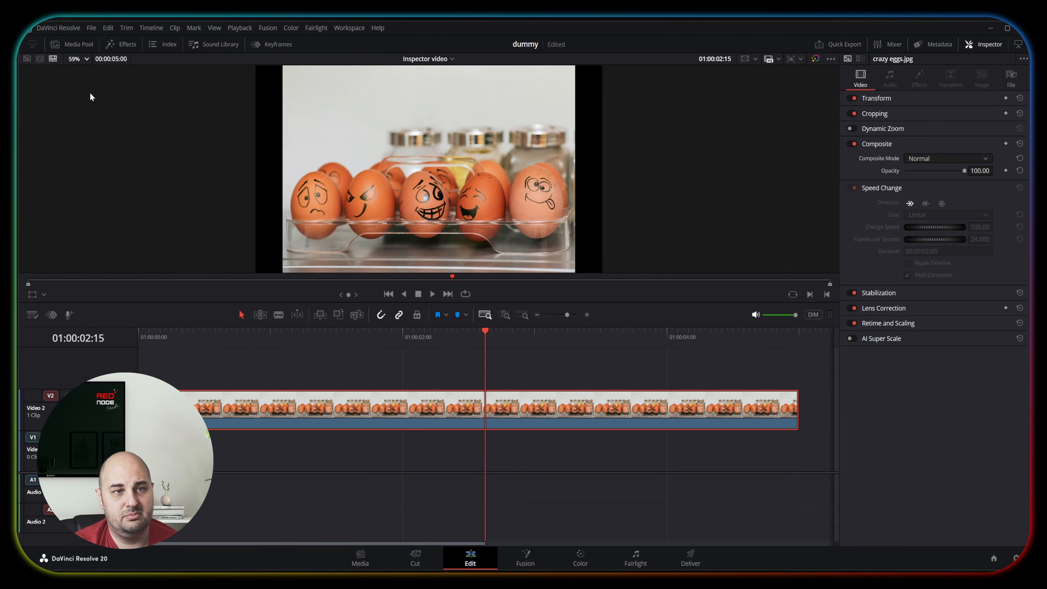
pyautogui.click(78, 46)
pyautogui.moveTo(181, 144); pyautogui.dragTo(435, 445)
pyautogui.click(424, 338)
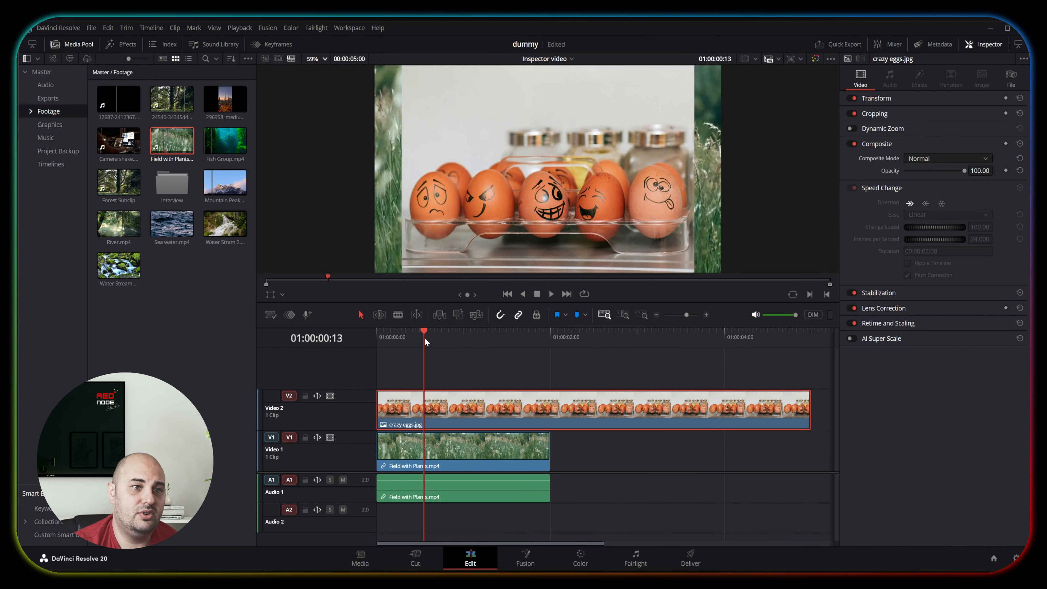
pyautogui.click(428, 337)
# Select the crazy eggs.jpg clip on Video 2 and try adjusting its opacity, returning it to 100.
pyautogui.click(471, 371)
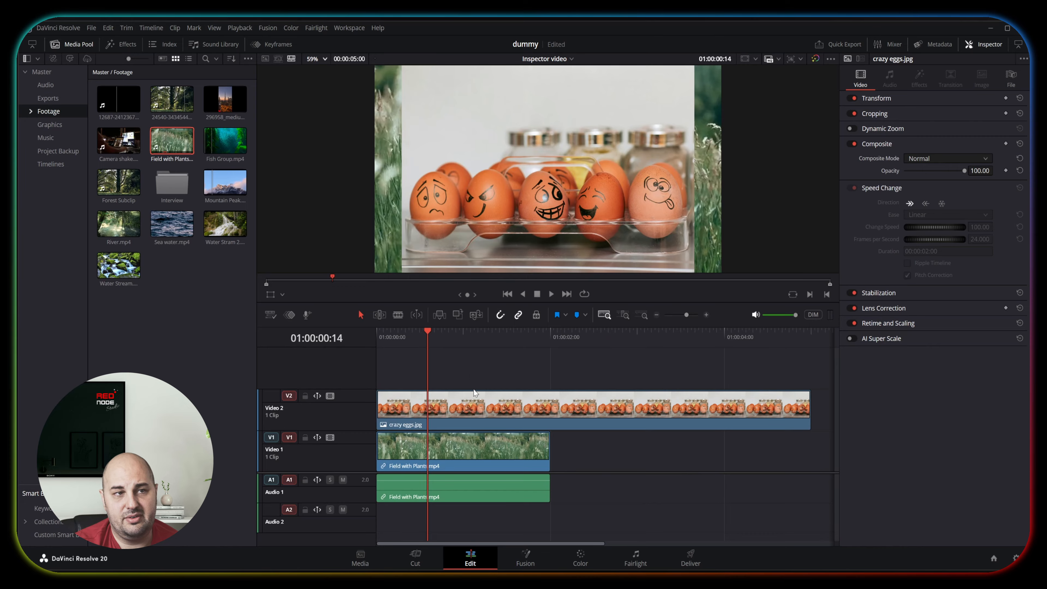
pyautogui.click(478, 414)
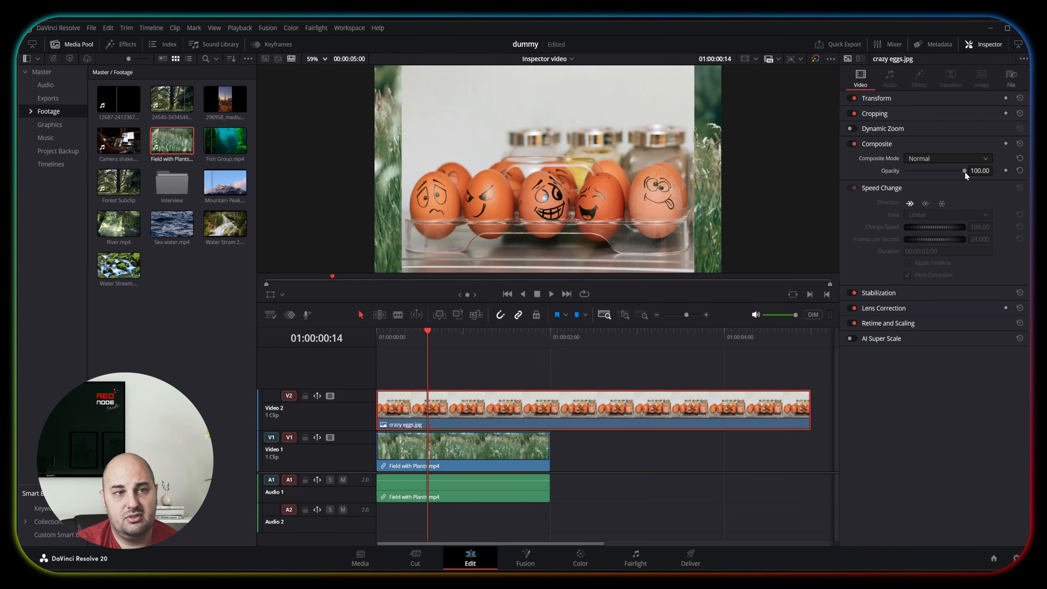
pyautogui.moveTo(965, 172)
pyautogui.mouseDown()
pyautogui.moveTo(911, 176)
pyautogui.moveTo(984, 176)
pyautogui.mouseUp()
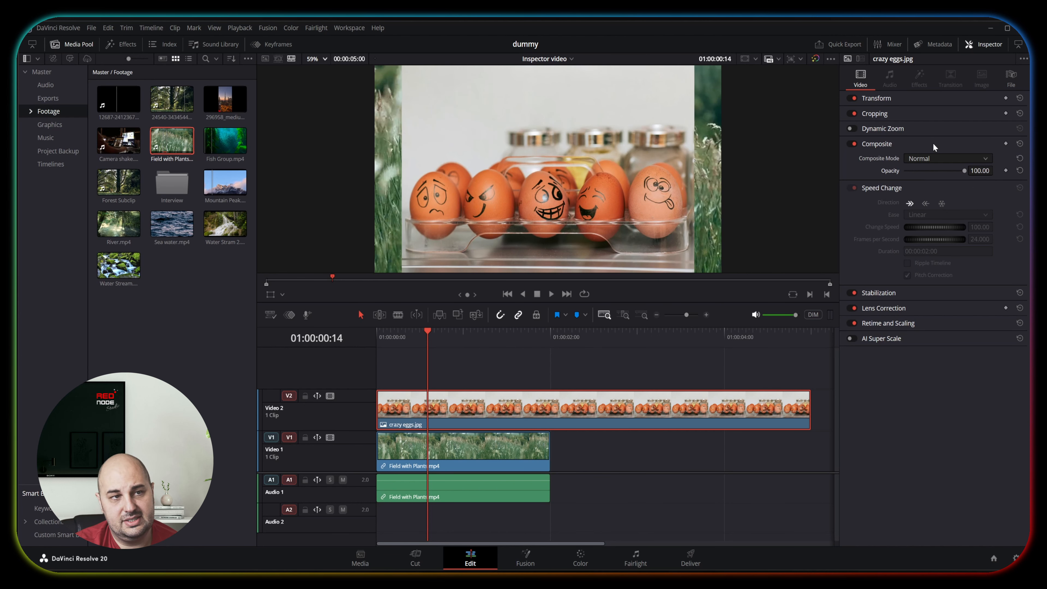
# Preview the egg clip's composite modes over the field footage, including Difference, Hue, Luminosity and Softlight.
pyautogui.click(917, 157)
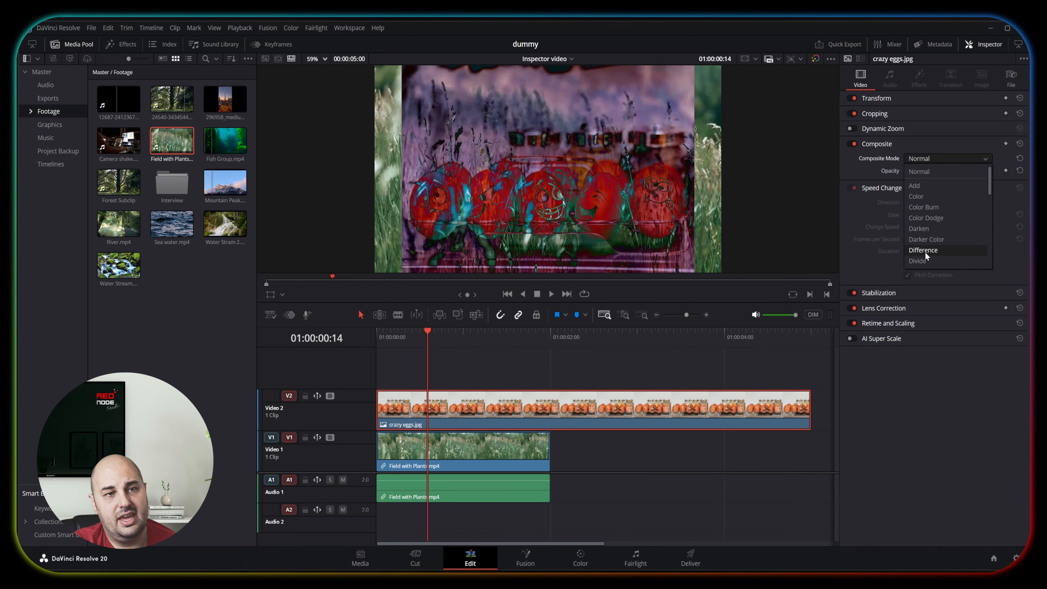
pyautogui.scroll(-2, 923, 263)
pyautogui.scroll(-1, 924, 263)
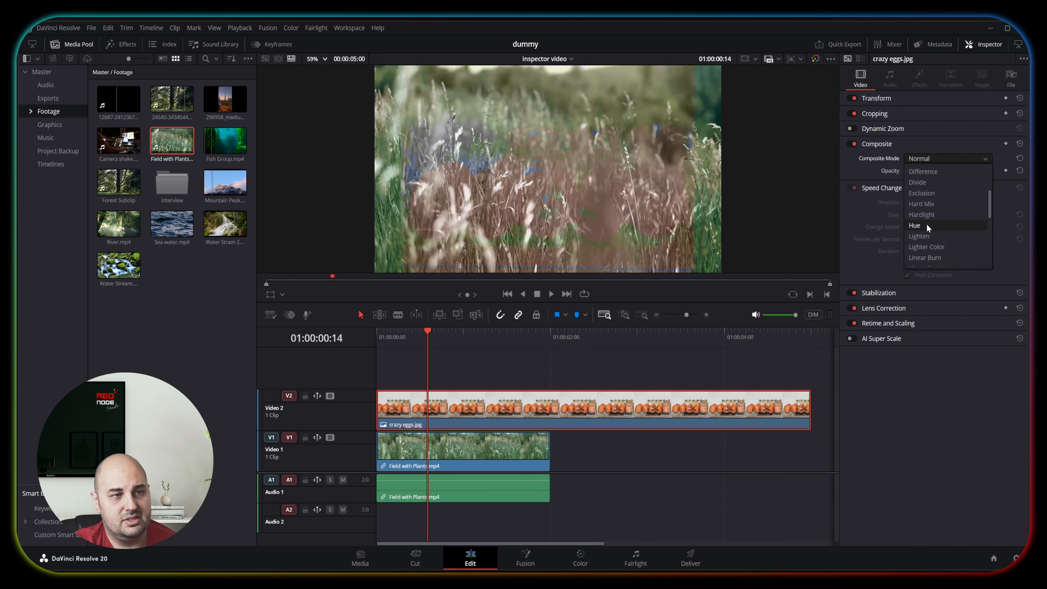
pyautogui.scroll(-1, 929, 248)
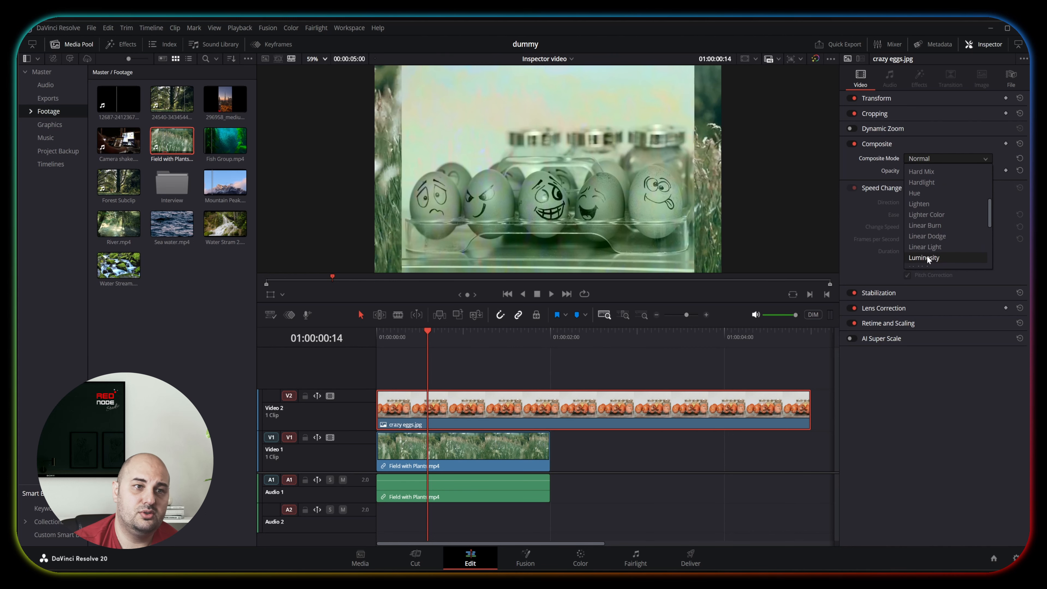
pyautogui.scroll(-2, 926, 256)
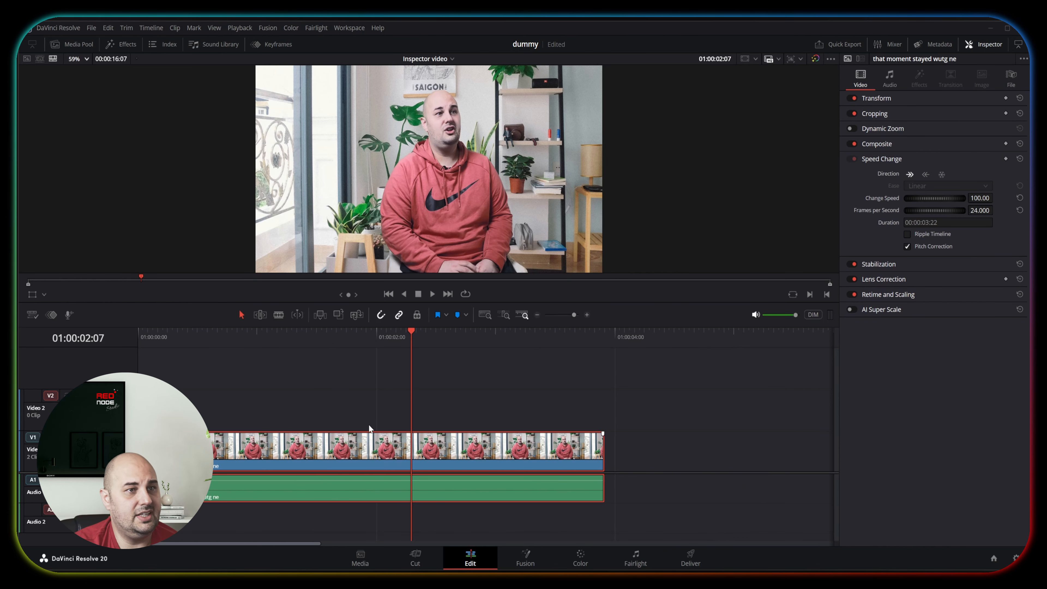
# Play the interview clip forward from the start, reverse its Speed Change direction and play it again.
pyautogui.moveTo(317, 337); pyautogui.dragTo(89, 344)
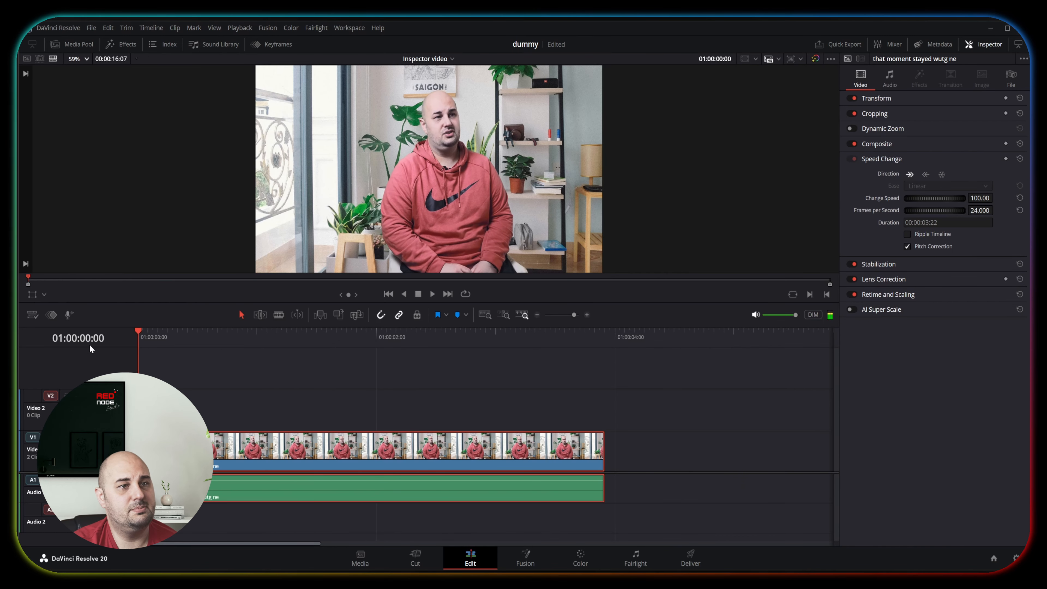
pyautogui.click(195, 375)
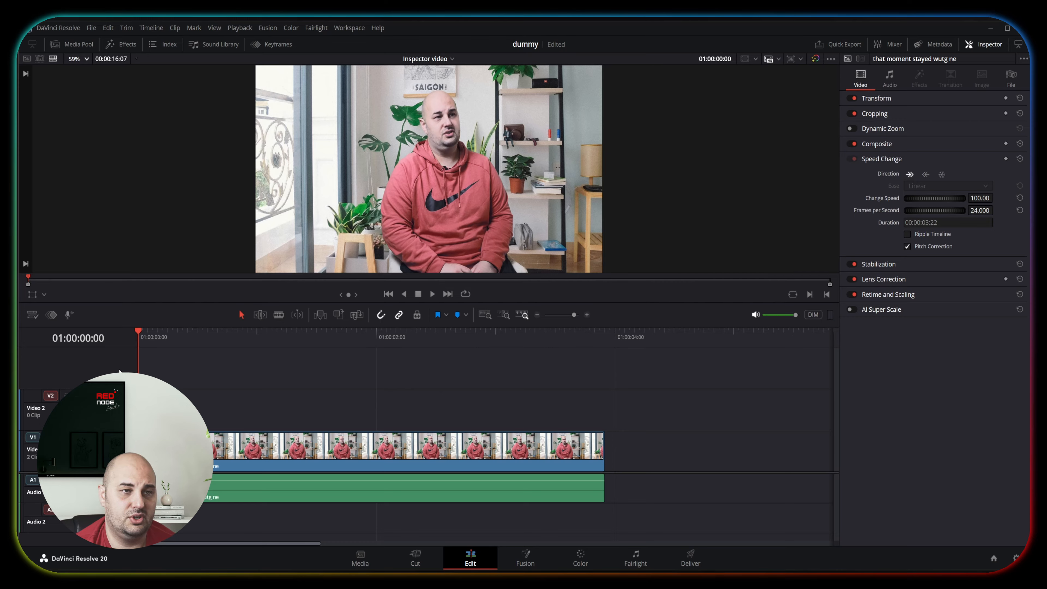
pyautogui.press('space')
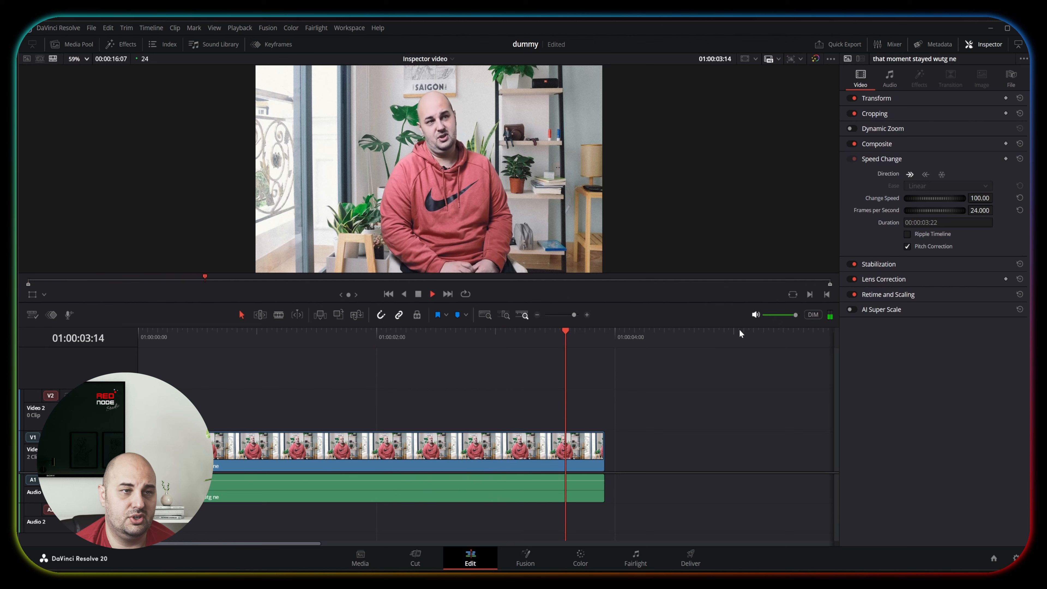
pyautogui.click(925, 174)
pyautogui.press('space')
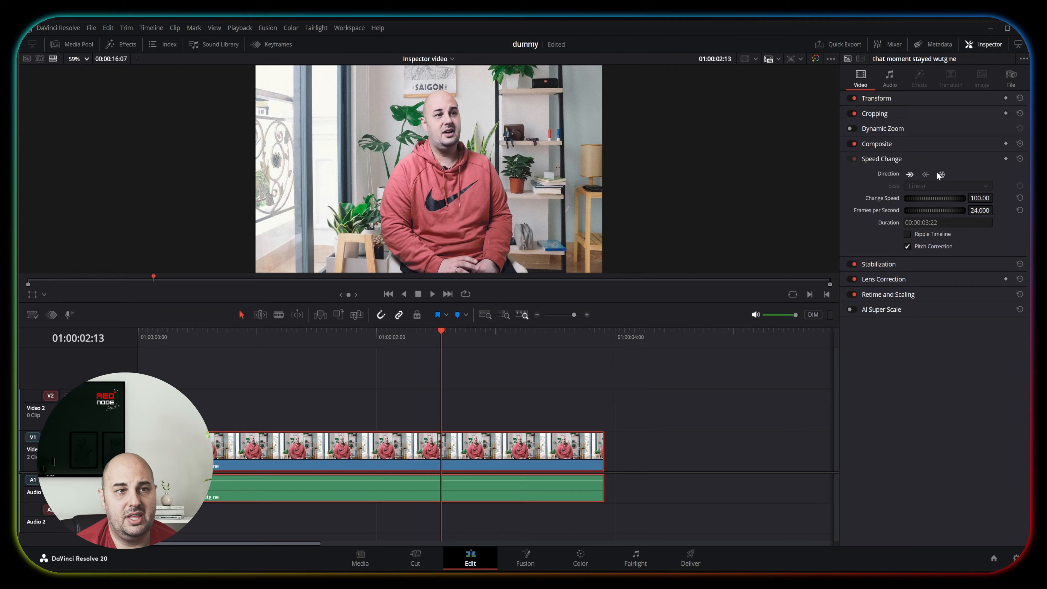
# Try a freeze frame on the interview clip at 01:00:02:13, play across it and undo the freeze.
pyautogui.click(941, 175)
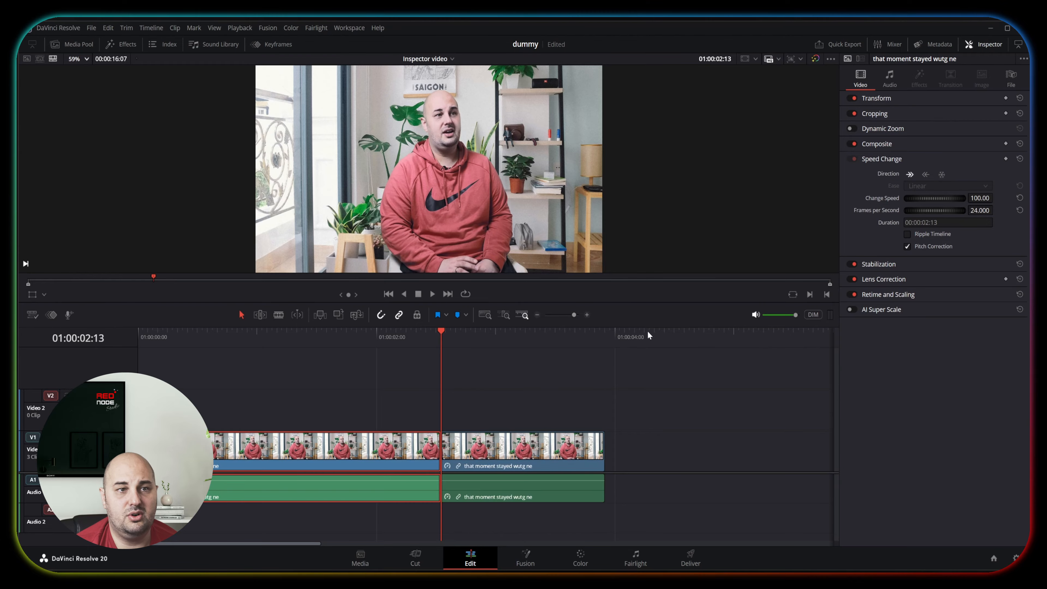
pyautogui.click(378, 344)
pyautogui.press('space')
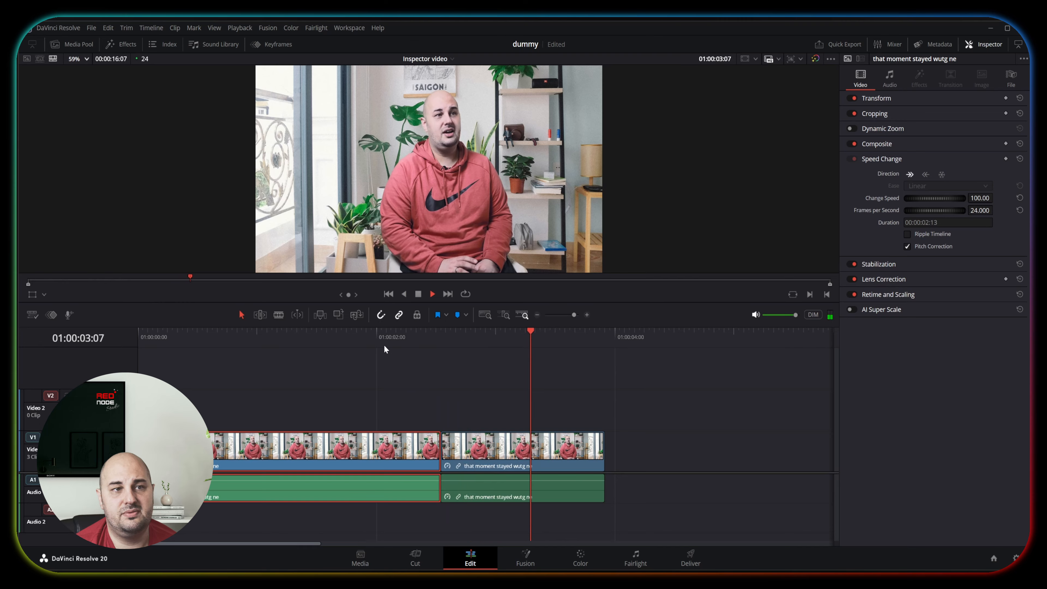
pyautogui.press('space')
pyautogui.hotkey('ctrl', 'z')
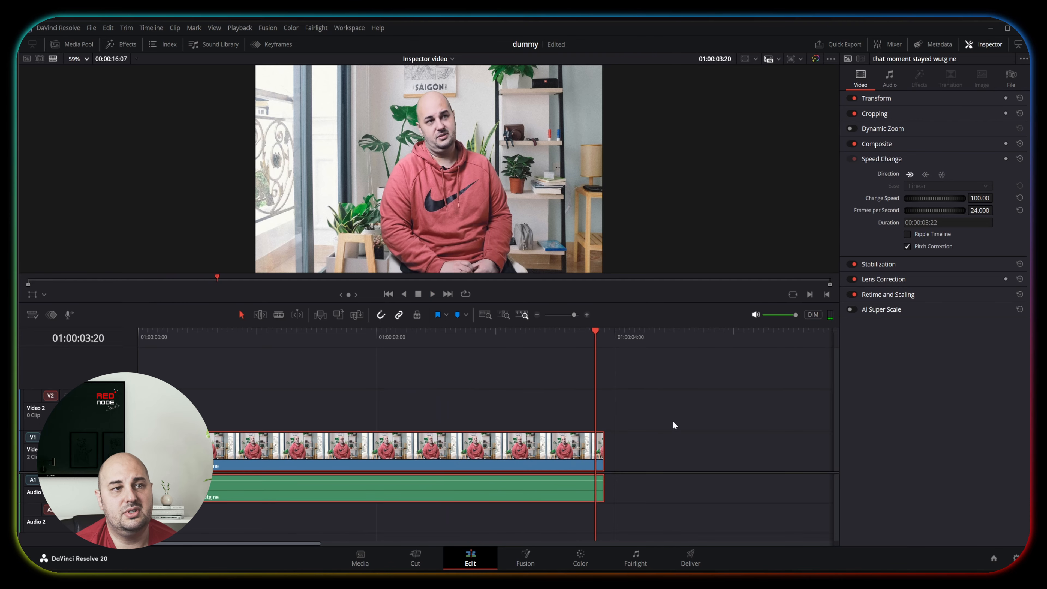
# Set the interview clip's speed to 50 and play it from 01:00:00:12.
pyautogui.moveTo(398, 345); pyautogui.dragTo(198, 341)
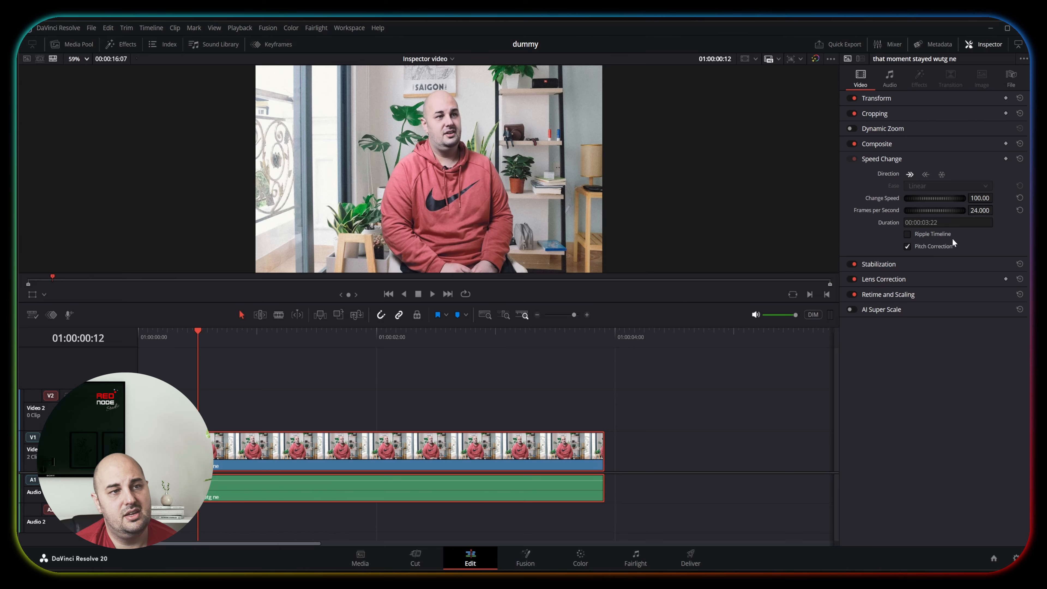
pyautogui.doubleClick(981, 198)
pyautogui.write('50')
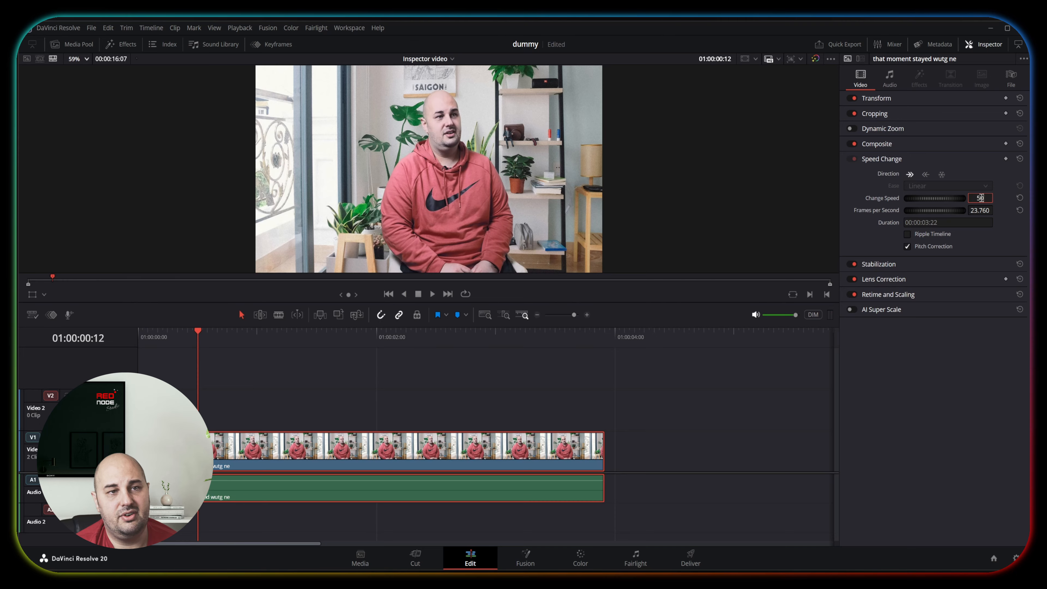
pyautogui.press('Return')
pyautogui.press('space')
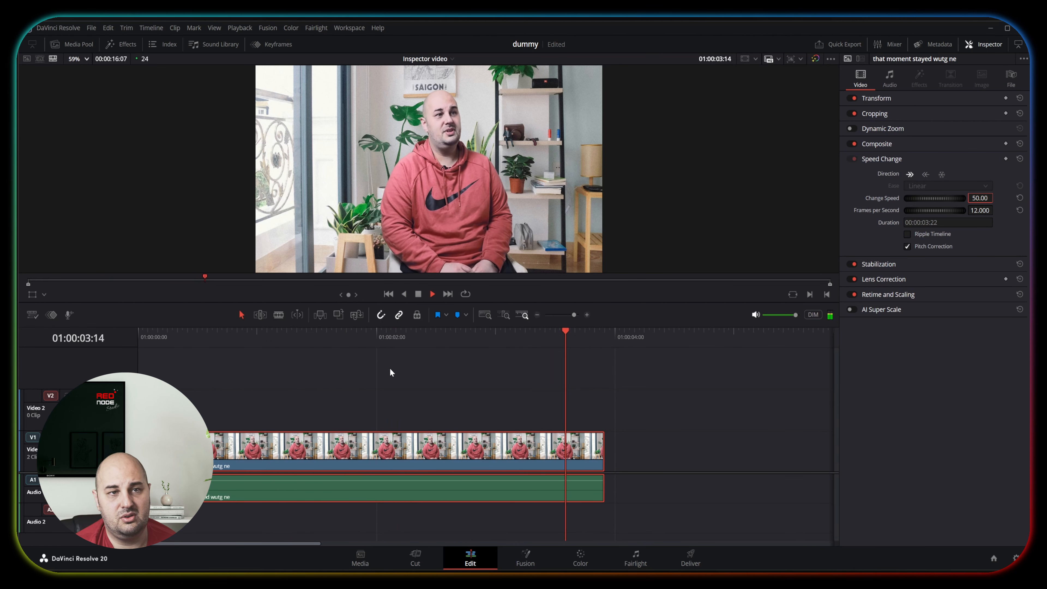
# Set the interview clip's speed to 200 and play it from the start.
pyautogui.doubleClick(976, 198)
pyautogui.write('200')
pyautogui.press('Return')
pyautogui.press('Home')
pyautogui.press('space')
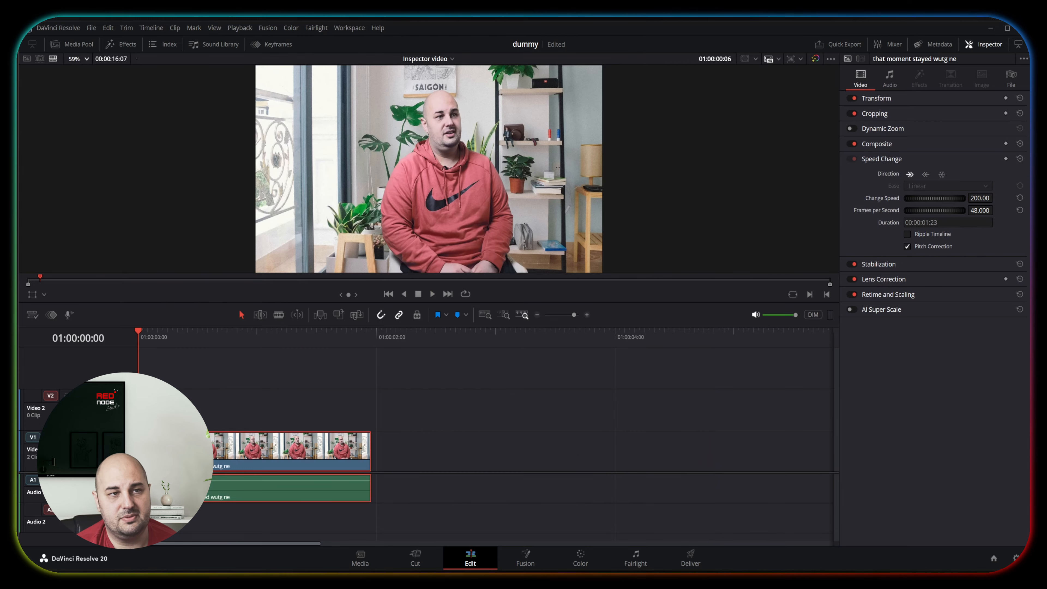
pyautogui.press('space')
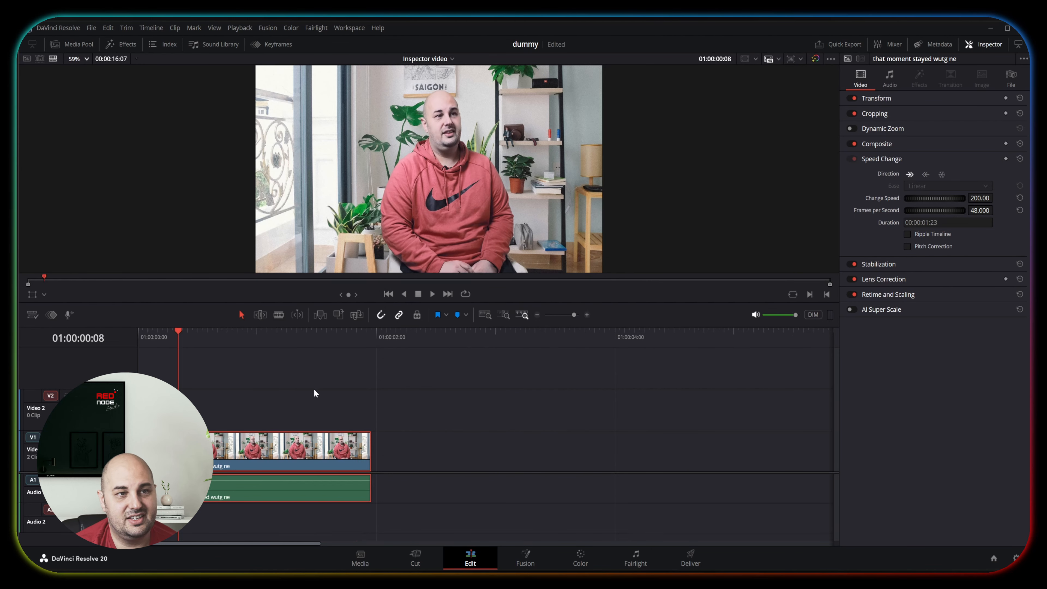
# Turn off Pitch Correction for the interview clip and play it to hear the difference.
pyautogui.press('space')
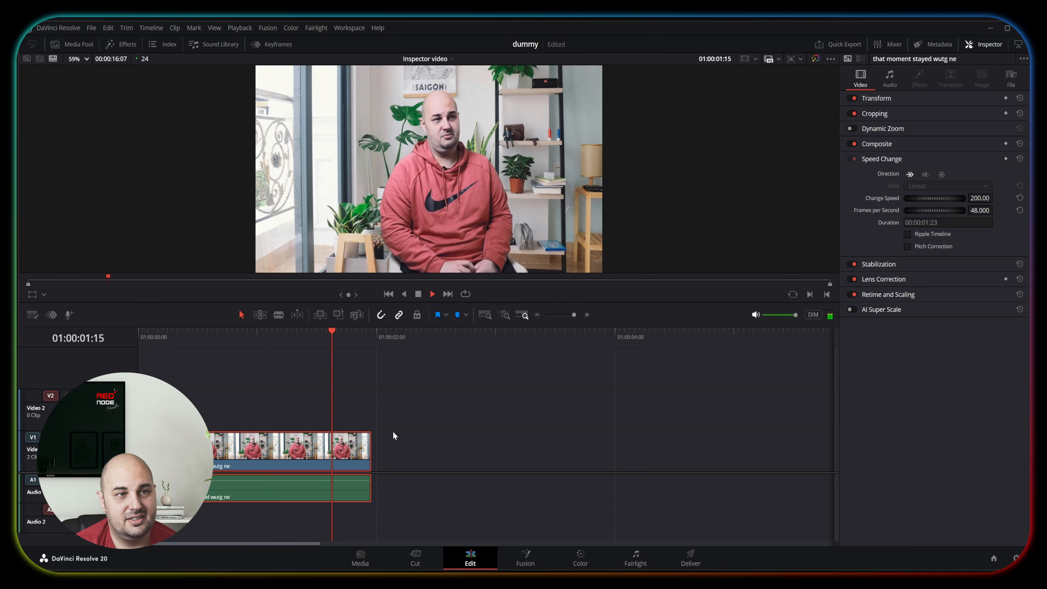
pyautogui.press('space')
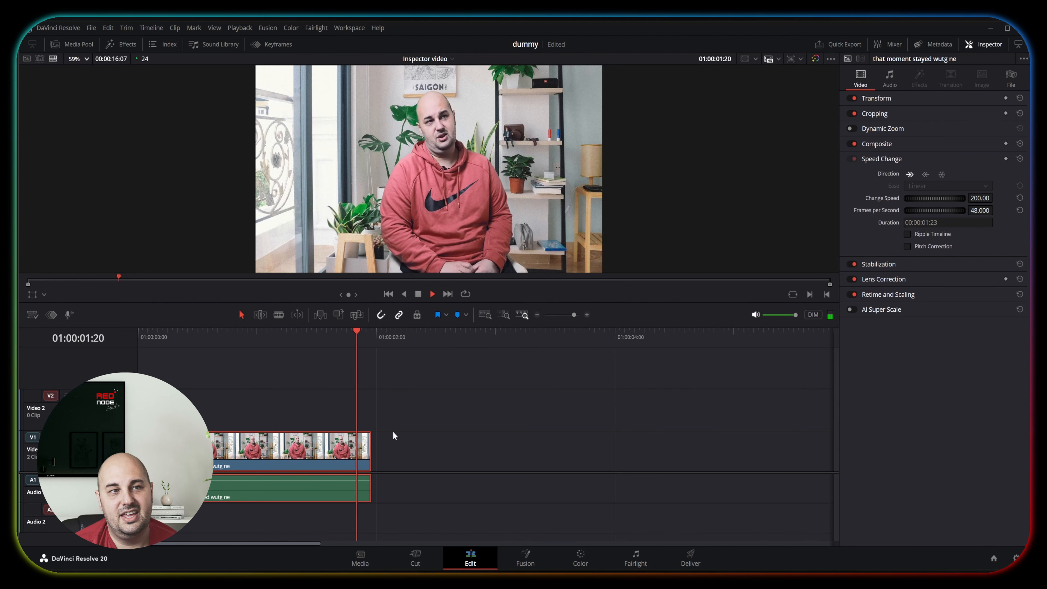
pyautogui.press('space')
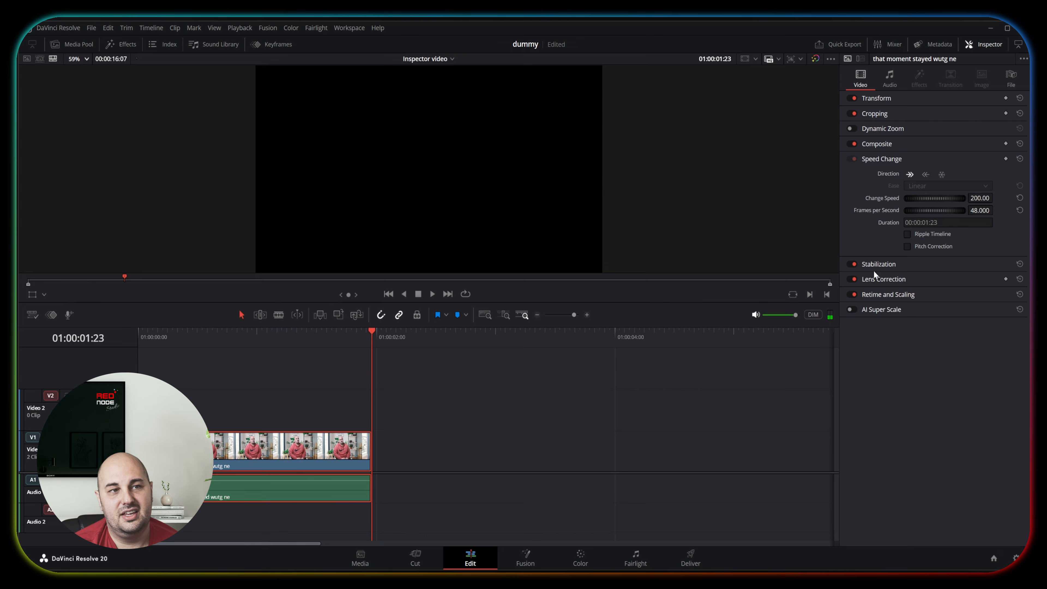
# Slow the interview clip to a speed of 50 without Pitch Correction and play it back.
pyautogui.click(984, 197)
pyautogui.doubleClick(984, 198)
pyautogui.write('50')
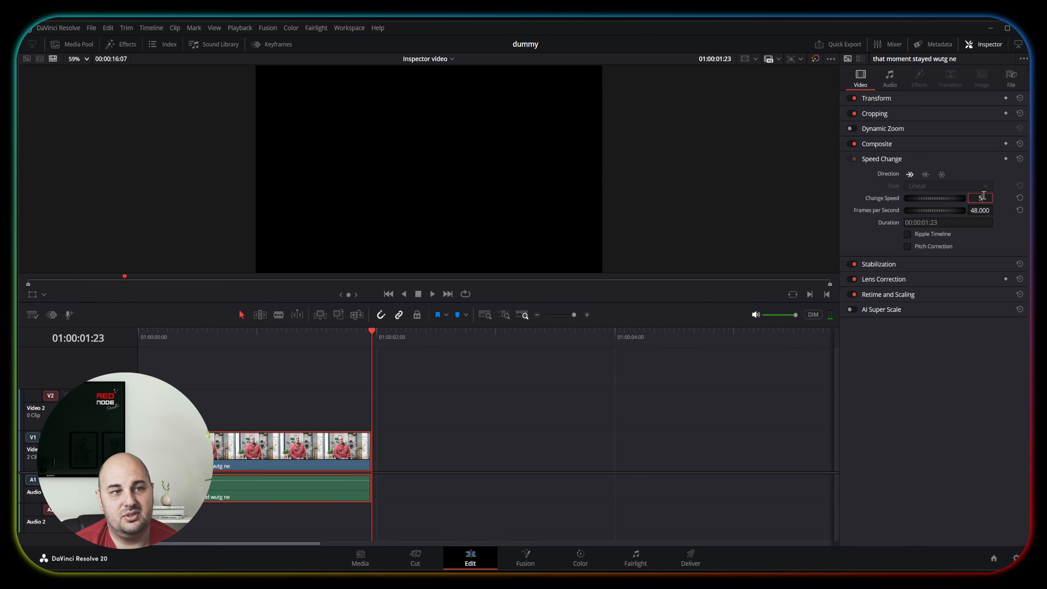
pyautogui.press('Return')
pyautogui.click(209, 337)
pyautogui.press('space')
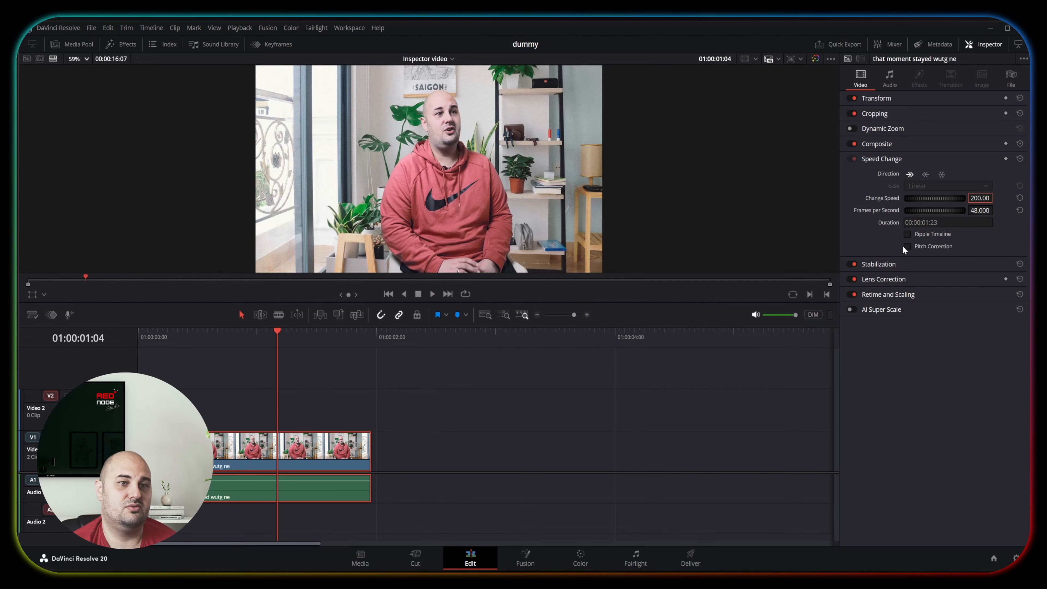
# Undo the interview clip's speed changes and toggle the Ripple Timeline option.
pyautogui.click(980, 198)
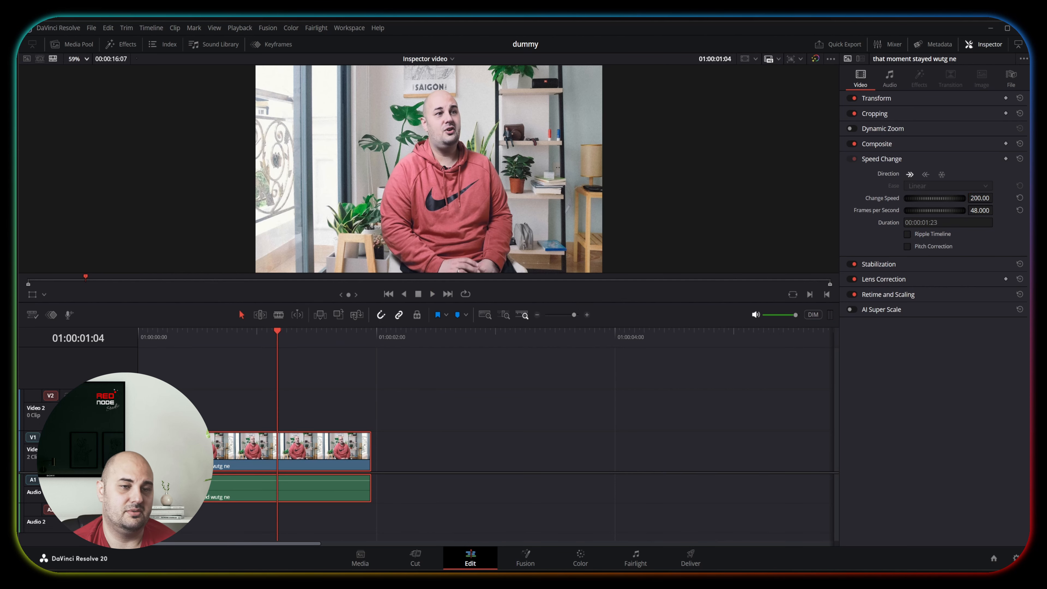
pyautogui.hotkey('ctrl', 'z')
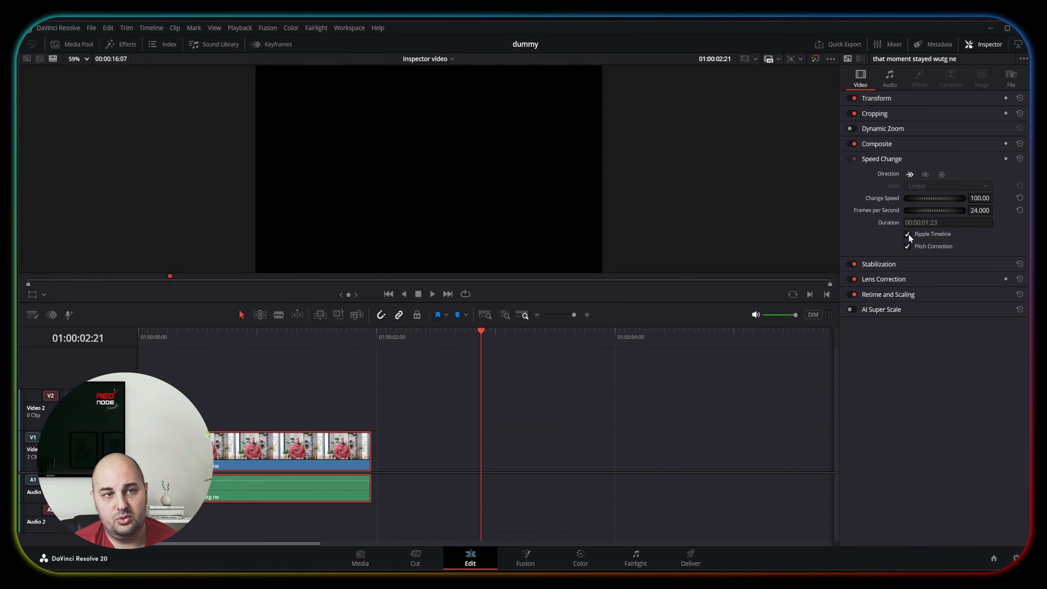
pyautogui.click(907, 235)
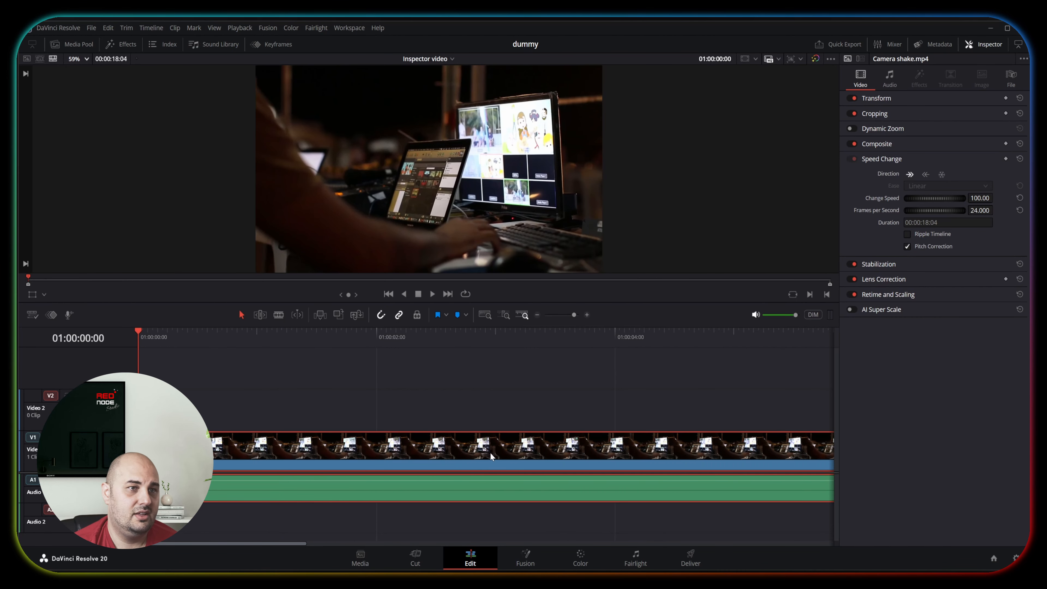
# Play the Camera shake.mp4 clip to check its shake and open its Stabilization settings.
pyautogui.press('space')
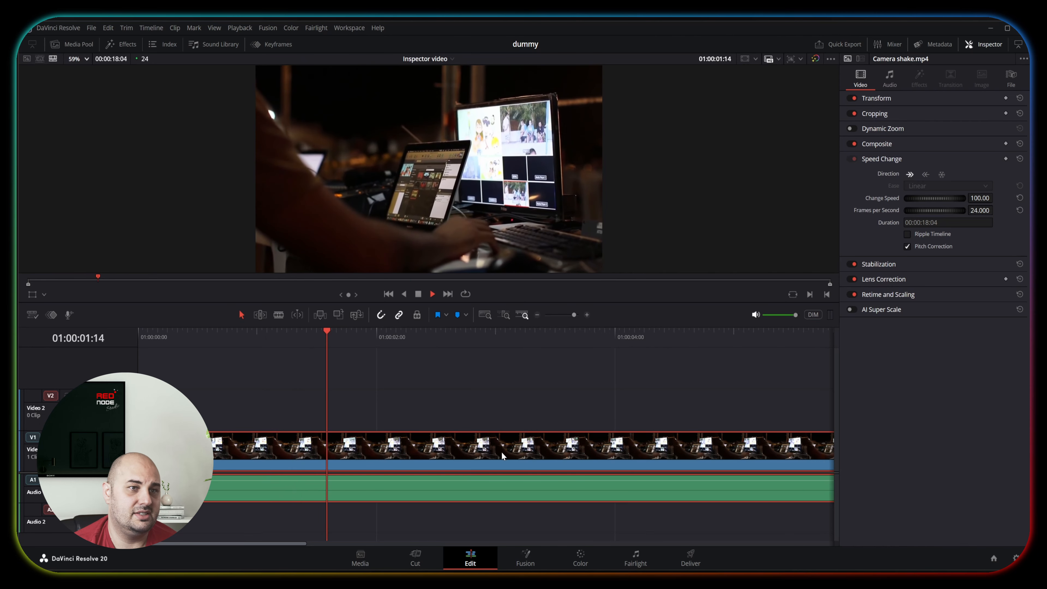
pyautogui.press('space')
pyautogui.click(881, 158)
pyautogui.click(880, 174)
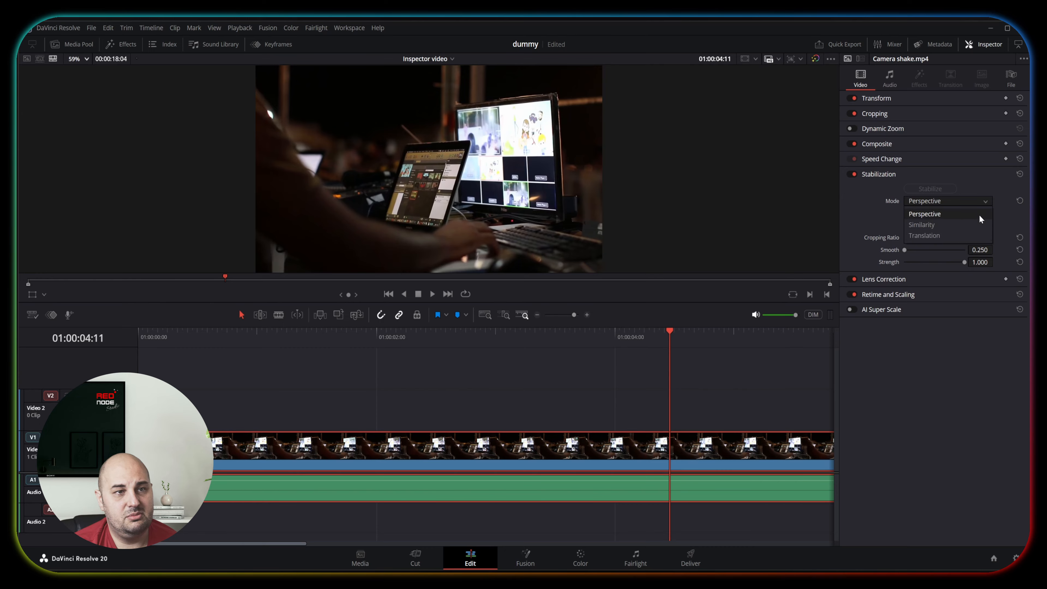
# Keep the stabilization mode at Perspective, set Smooth to 0.903 and stabilize the clip.
pyautogui.click(920, 372)
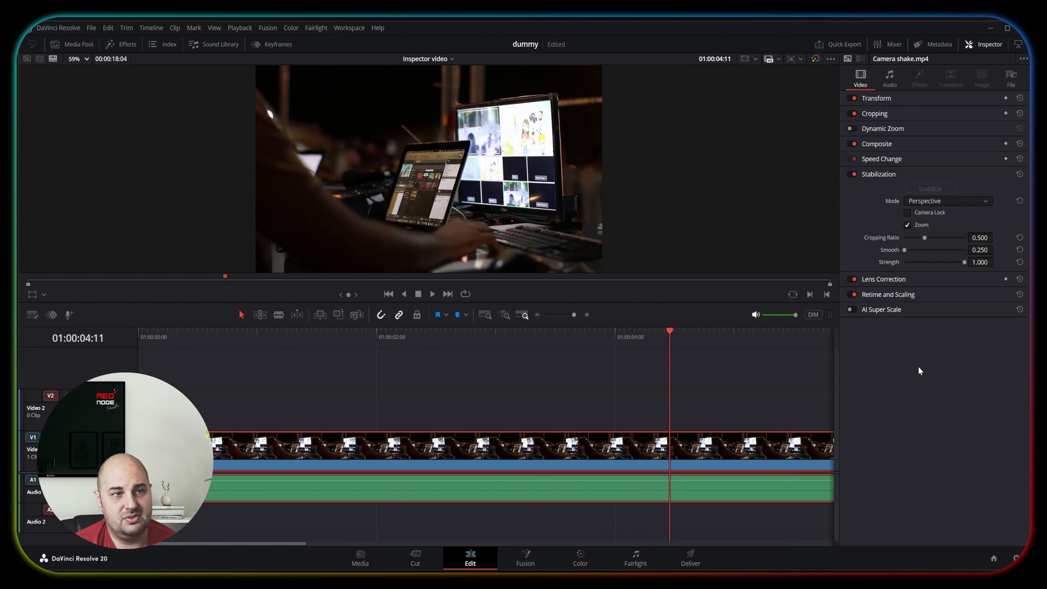
pyautogui.moveTo(904, 249); pyautogui.dragTo(956, 255)
pyautogui.click(930, 188)
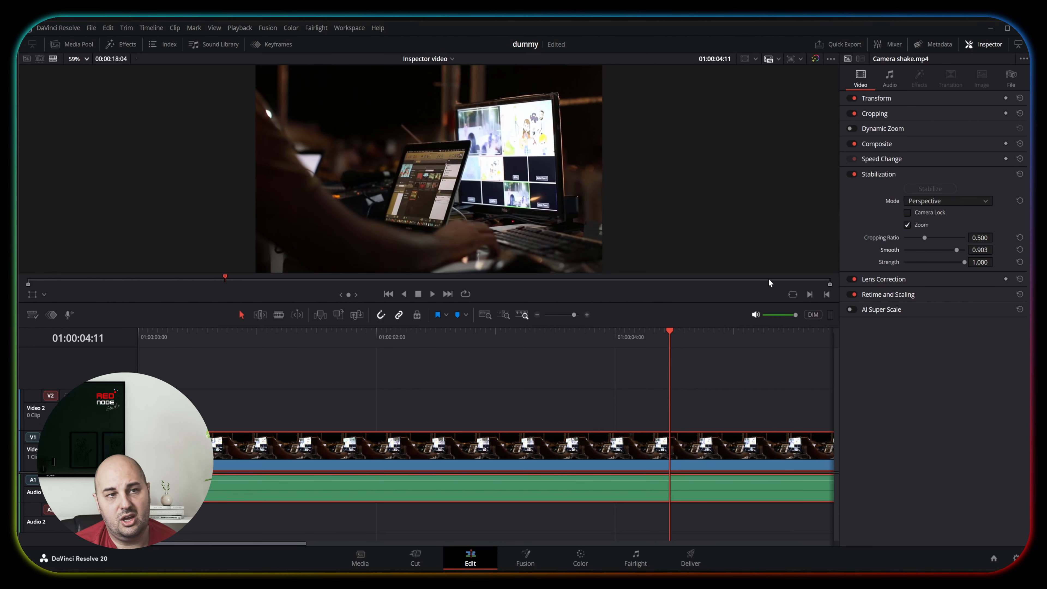
# Play the stabilized camera shake clip from its start and stabilize it again with Smooth set to 0.250.
pyautogui.click(135, 330)
pyautogui.press('space')
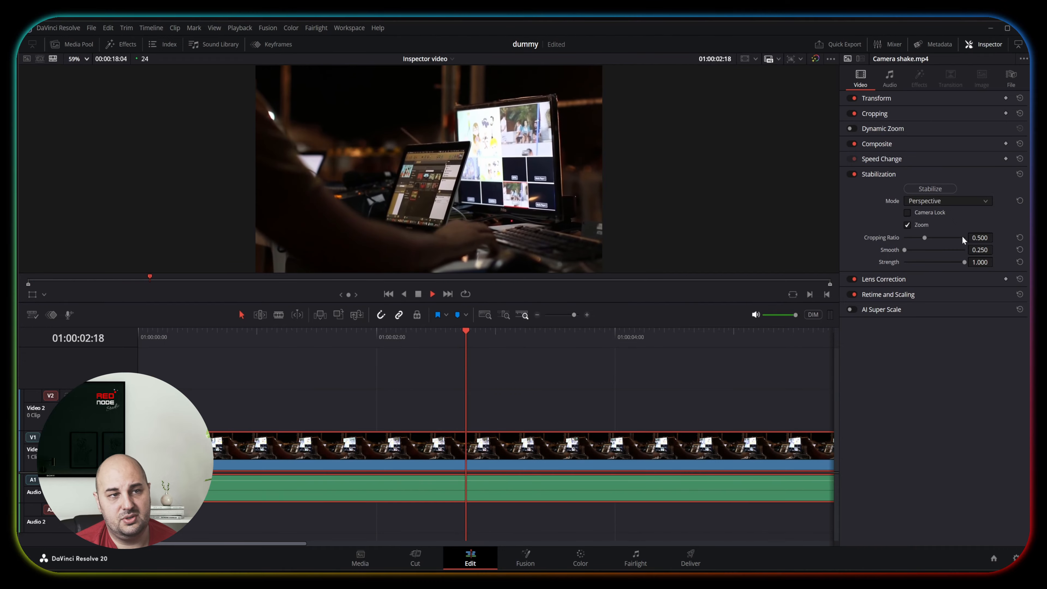
pyautogui.press('space')
pyautogui.click(931, 189)
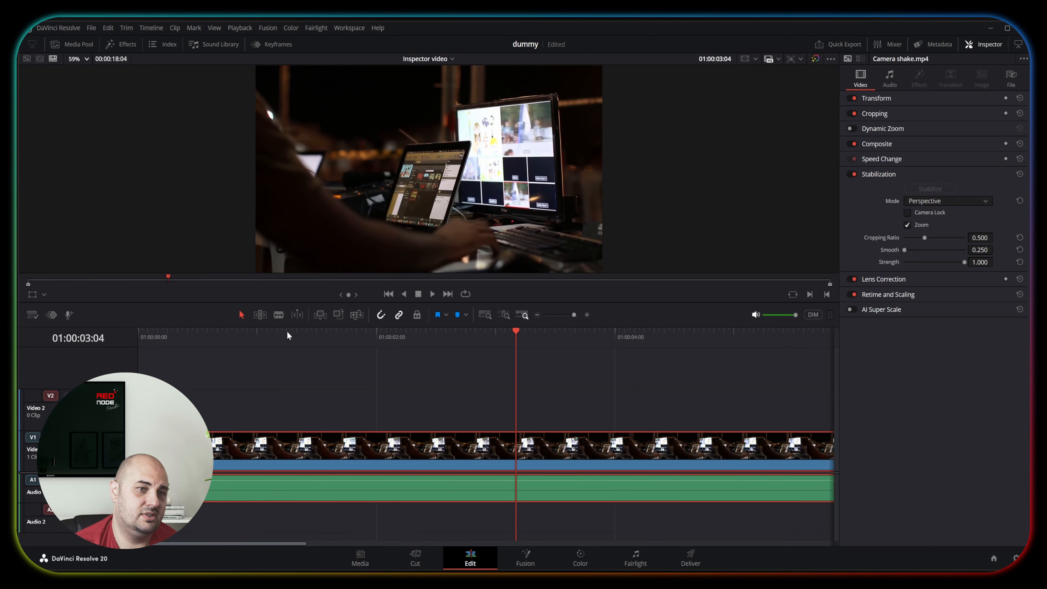
# Play the restabilized clip from the start of the timeline to check the remaining shake.
pyautogui.moveTo(287, 335); pyautogui.dragTo(136, 341)
pyautogui.press('space')
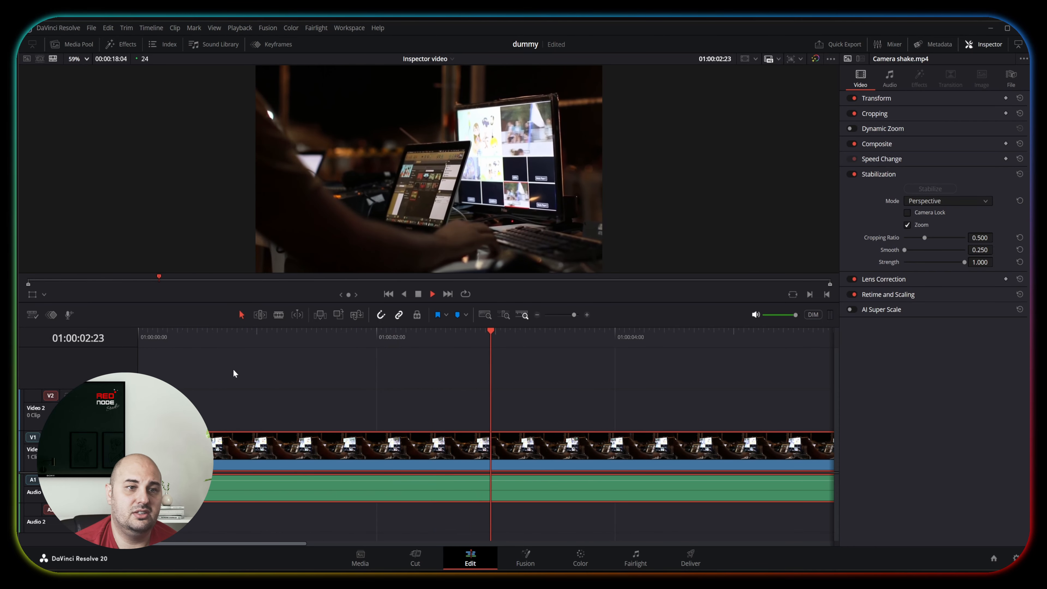
pyautogui.press('space')
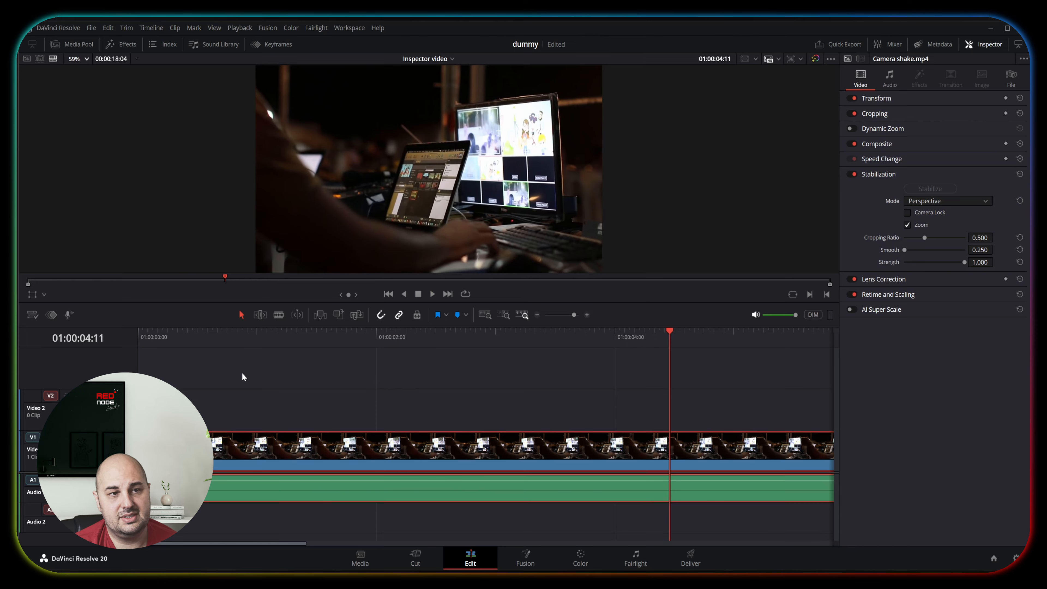
# Turn off Stabilization for the camera shake clip, collapse its settings and open the Lens Correction settings.
pyautogui.click(850, 174)
pyautogui.click(872, 174)
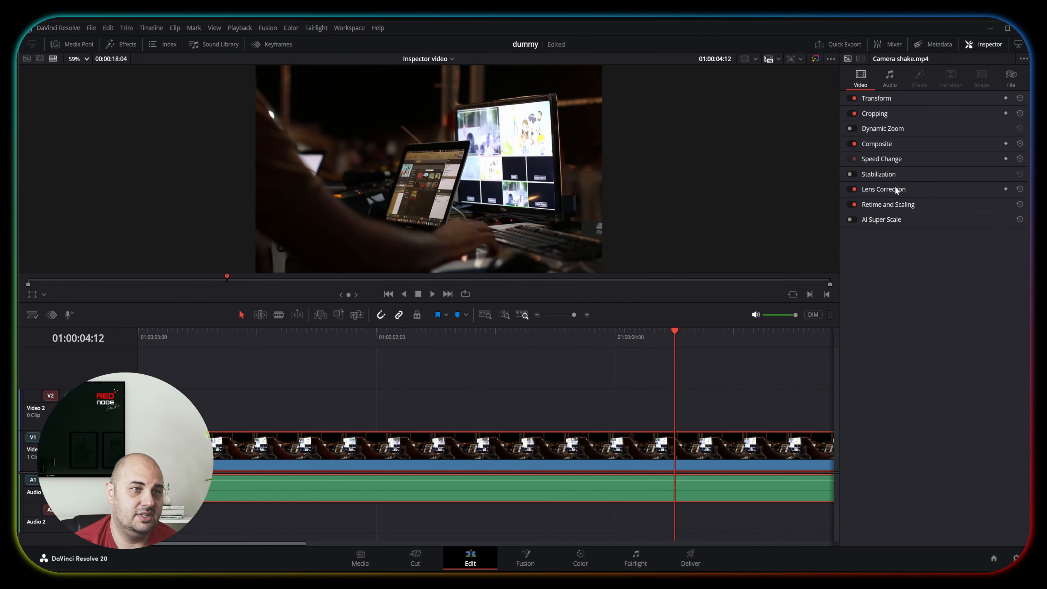
pyautogui.click(899, 190)
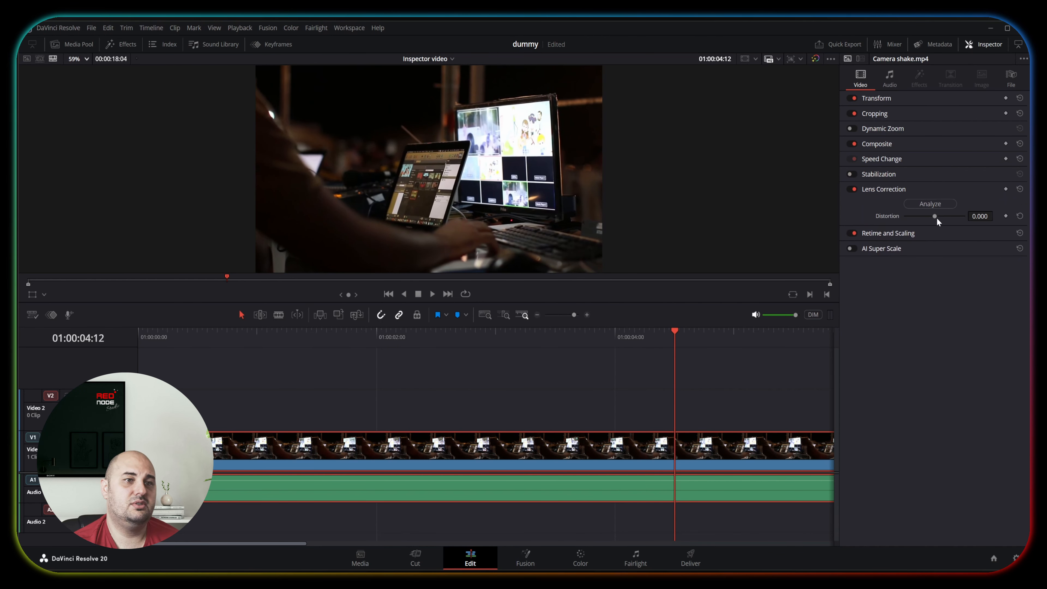